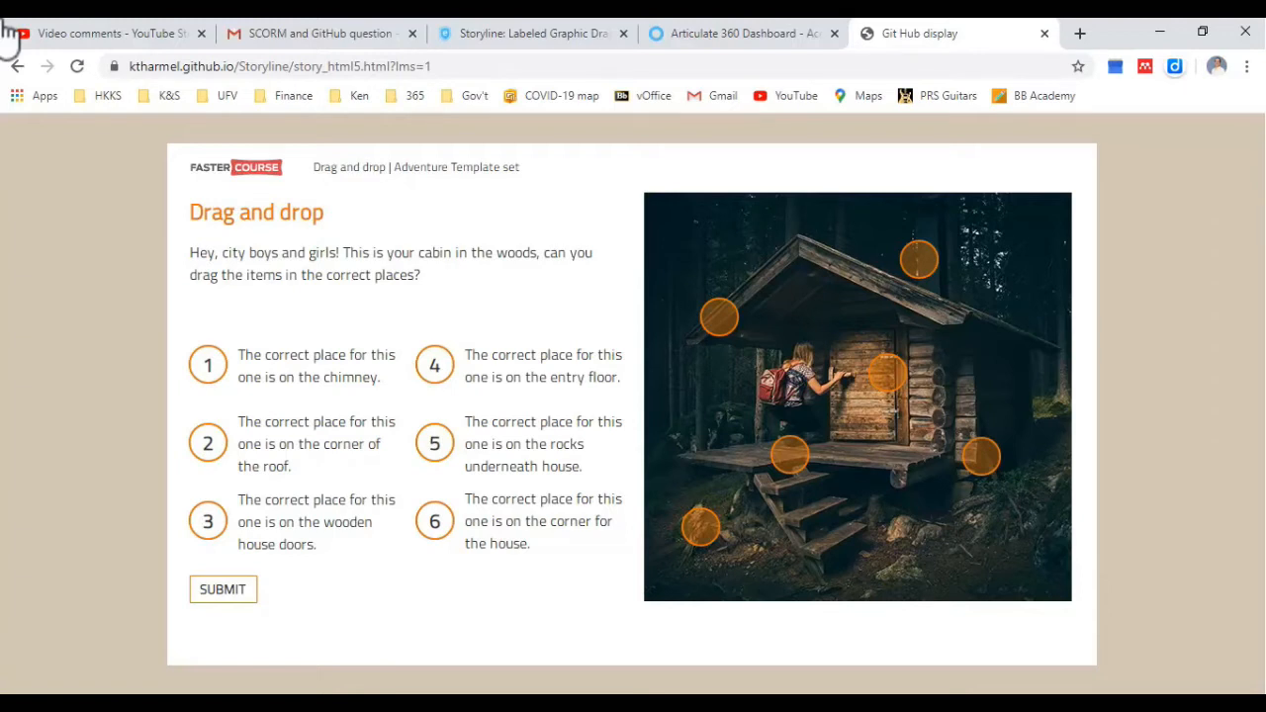
Test the hosted drag-and-drop activity by placing item 4 on the roof corner and item 5 on the door, and highlight the page address.
{"action": "left_click_drag", "start_coordinate": [445, 371], "coordinate": [724, 321]}
{"action": "left_click_drag", "start_coordinate": [448, 441], "coordinate": [886, 362]}
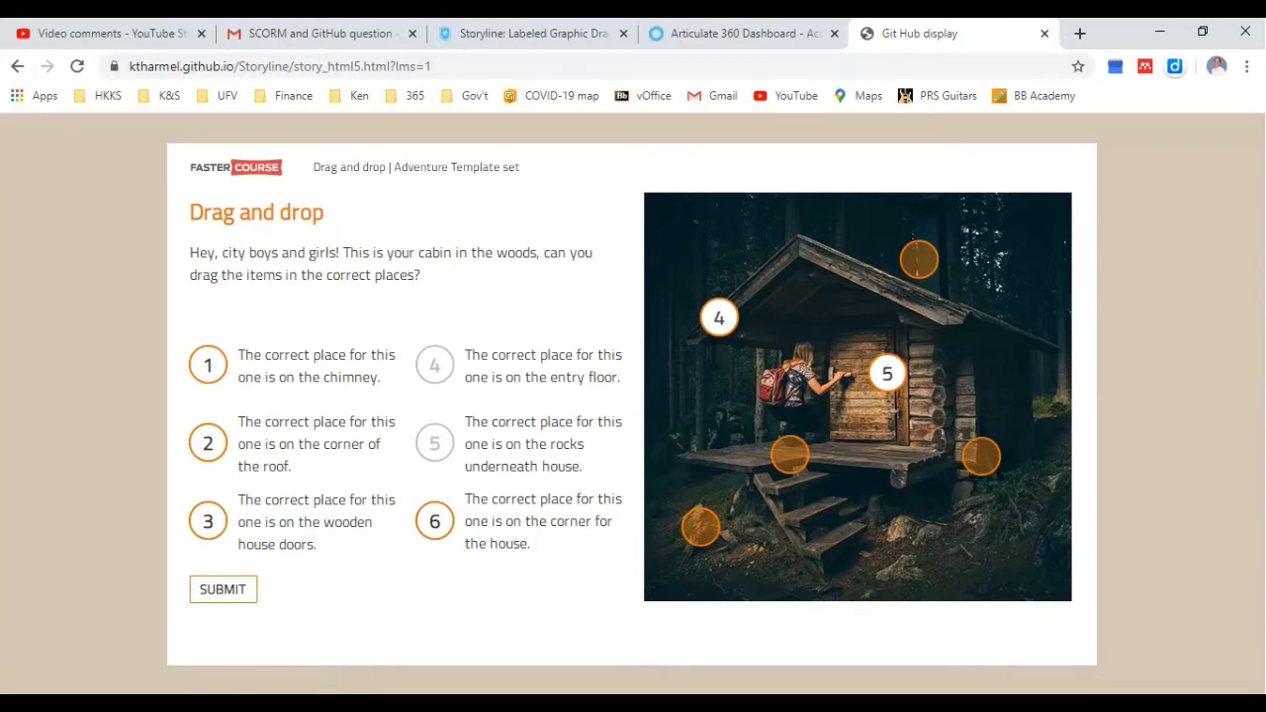
{"action": "left_click", "coordinate": [197, 66]}
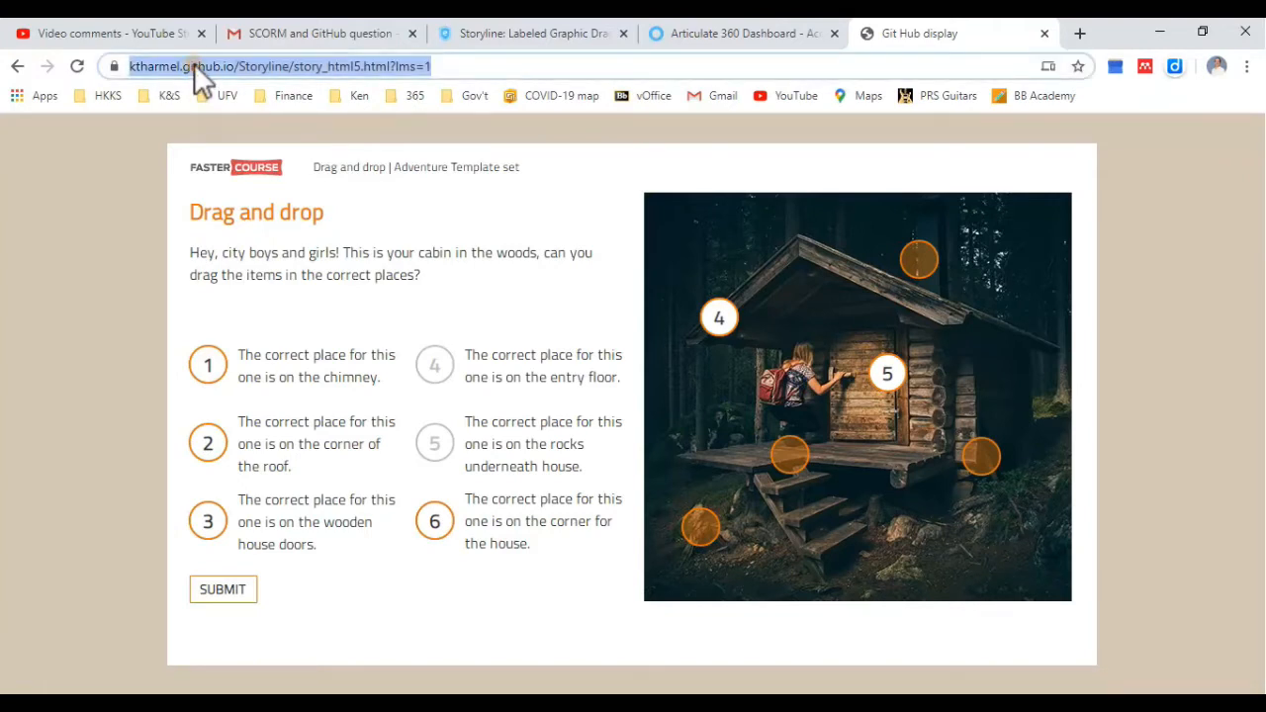
{"action": "left_click", "coordinate": [194, 64]}
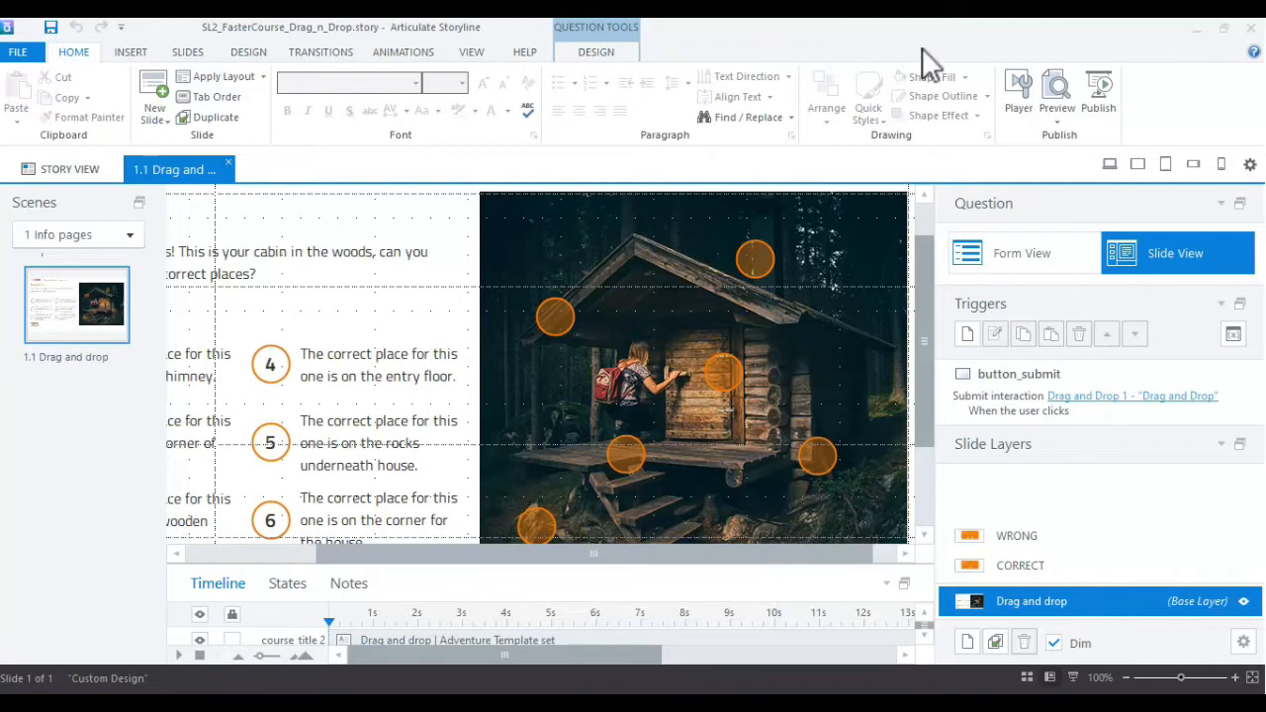
In Articulate Storyline, open LMS publishing with the title Articulate and confirm completion tracking by number of slides viewed.
{"action": "left_click", "coordinate": [1097, 99]}
{"action": "left_click", "coordinate": [690, 130]}
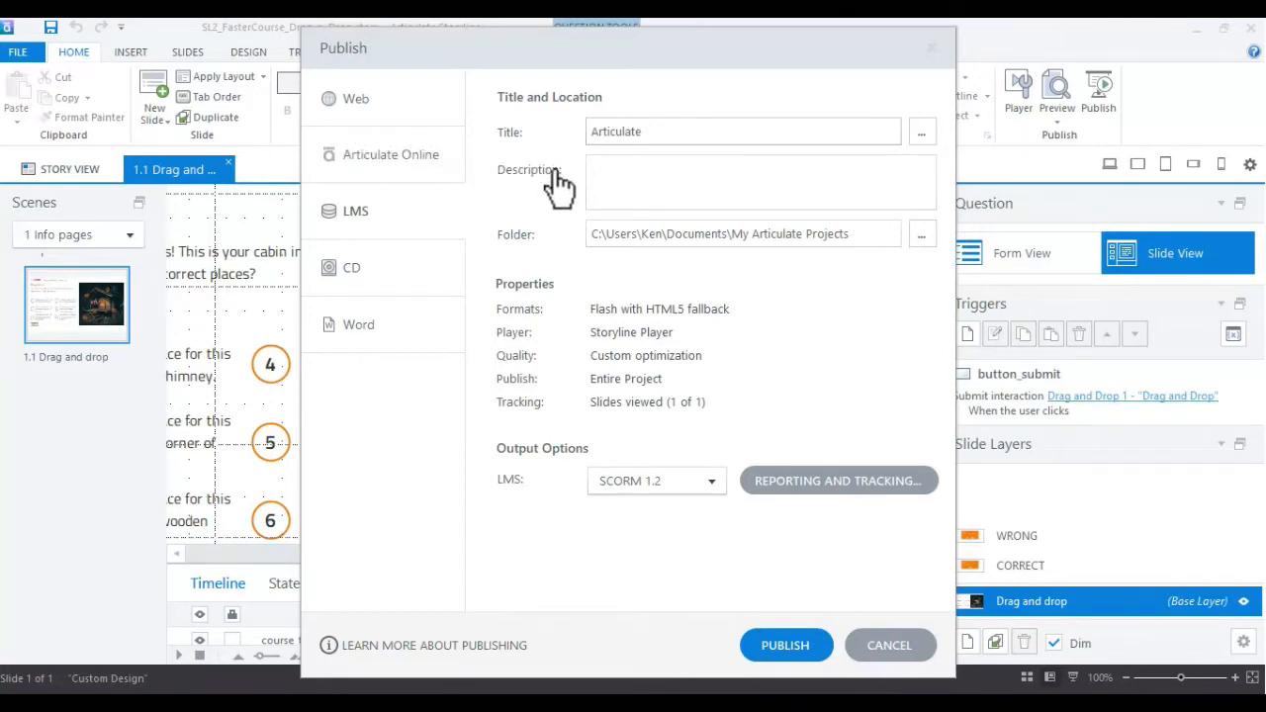
{"action": "left_click", "coordinate": [674, 405]}
{"action": "left_click", "coordinate": [832, 483]}
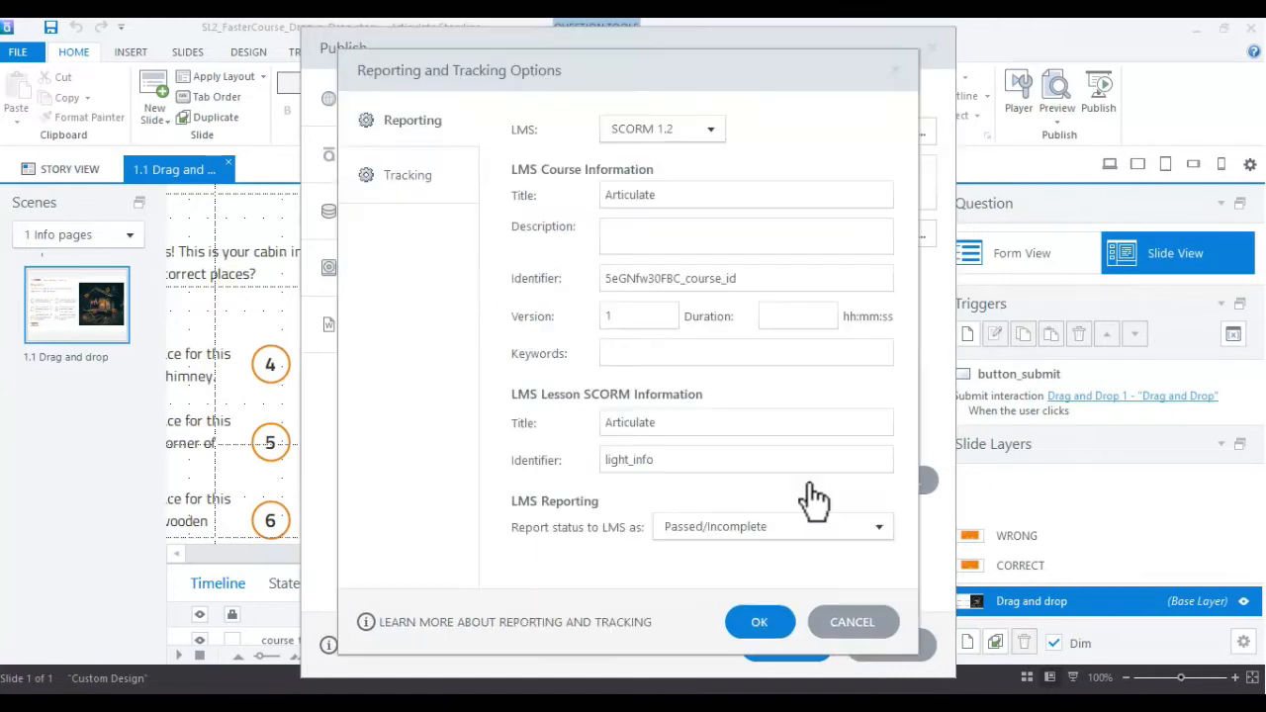
{"action": "left_click", "coordinate": [416, 176]}
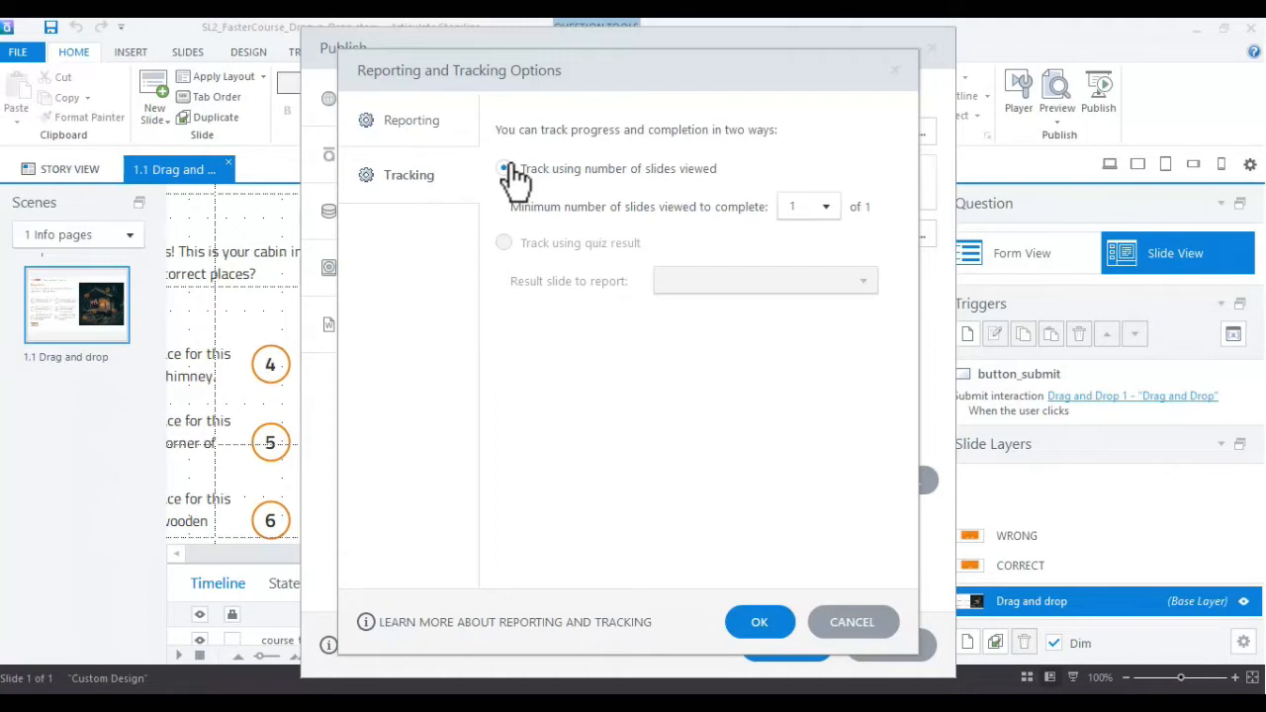
{"action": "left_click", "coordinate": [411, 170]}
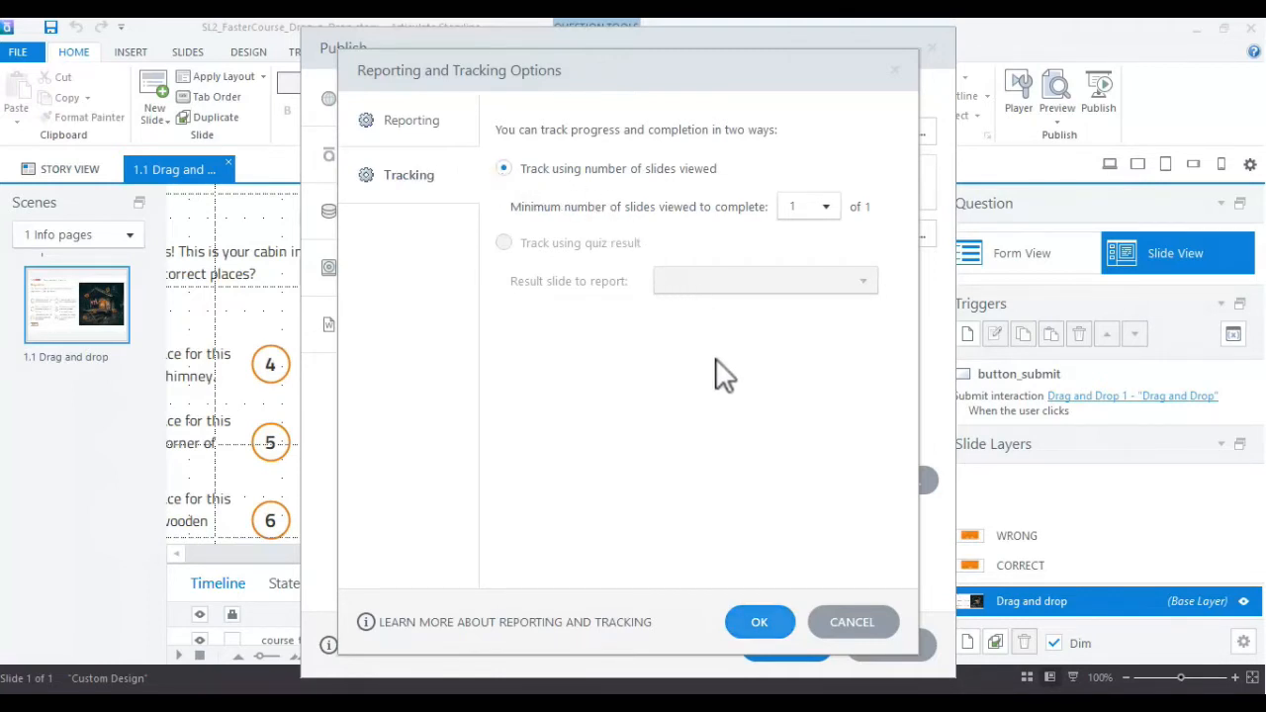
{"action": "left_click", "coordinate": [753, 620]}
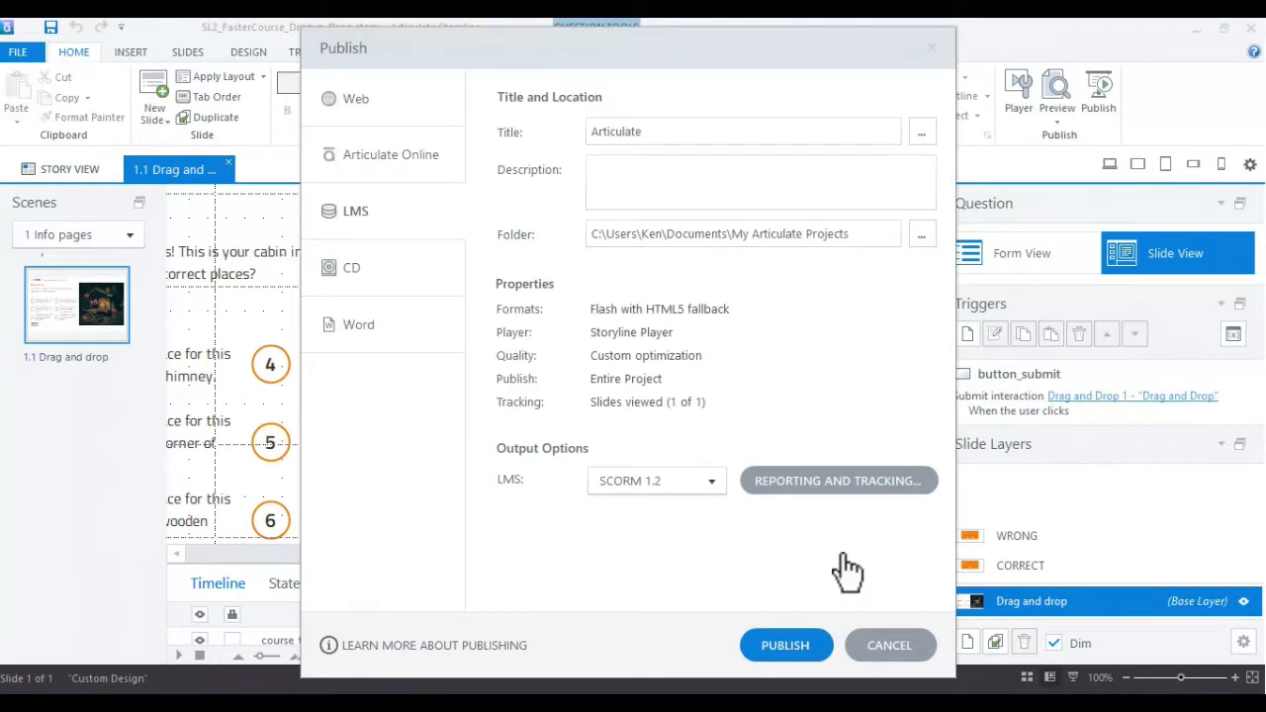
Publish the project as HTML5 only and open the published output folder.
{"action": "left_click", "coordinate": [626, 404]}
{"action": "left_click", "coordinate": [666, 312]}
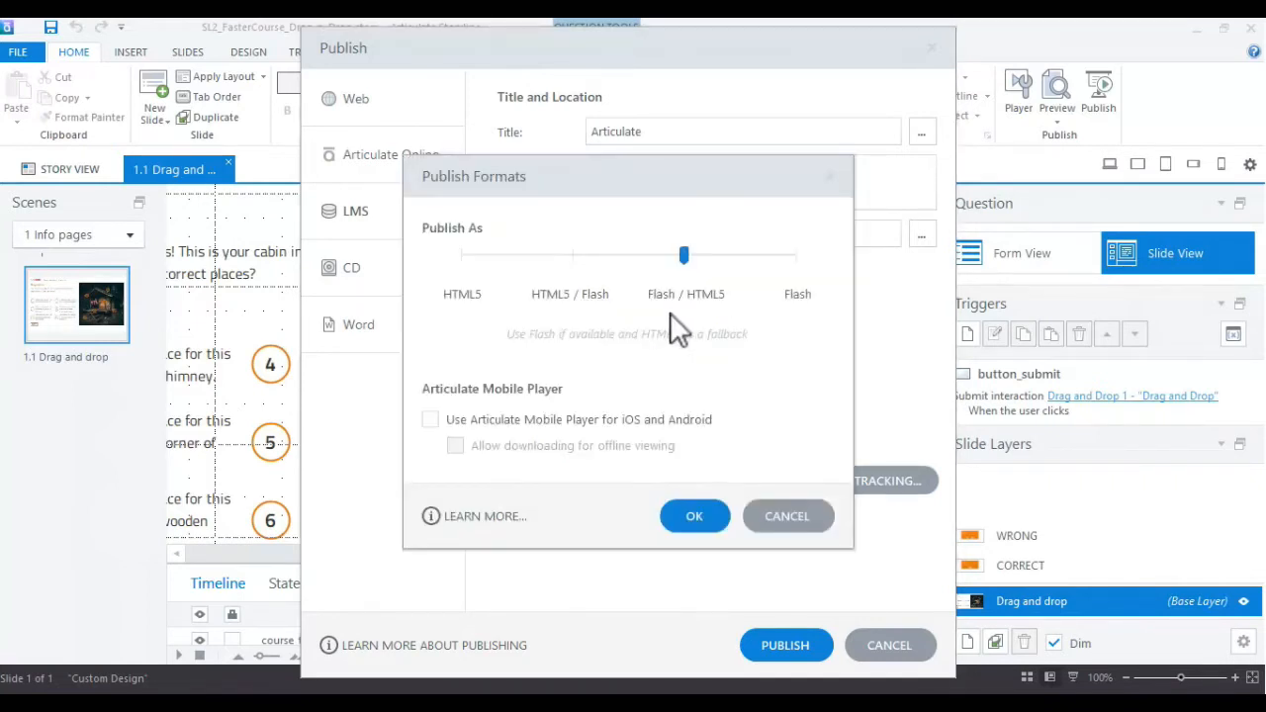
{"action": "left_click_drag", "start_coordinate": [682, 256], "coordinate": [461, 255]}
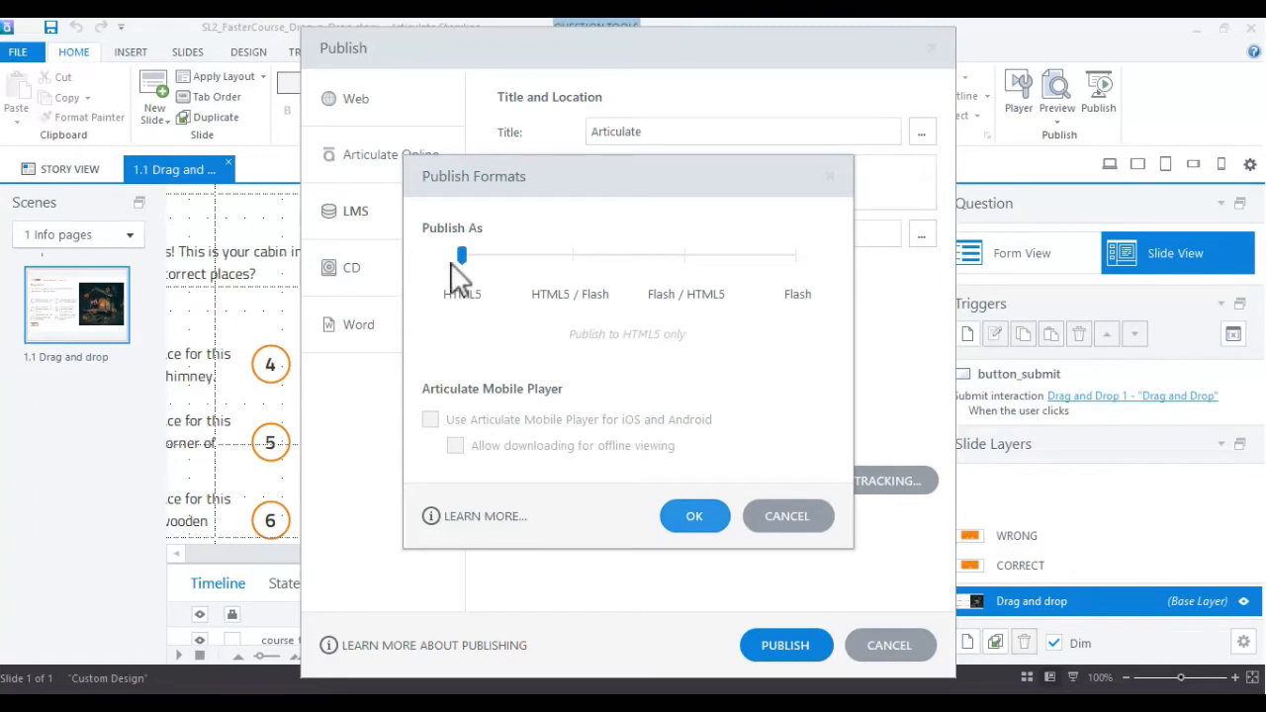
{"action": "left_click", "coordinate": [695, 515]}
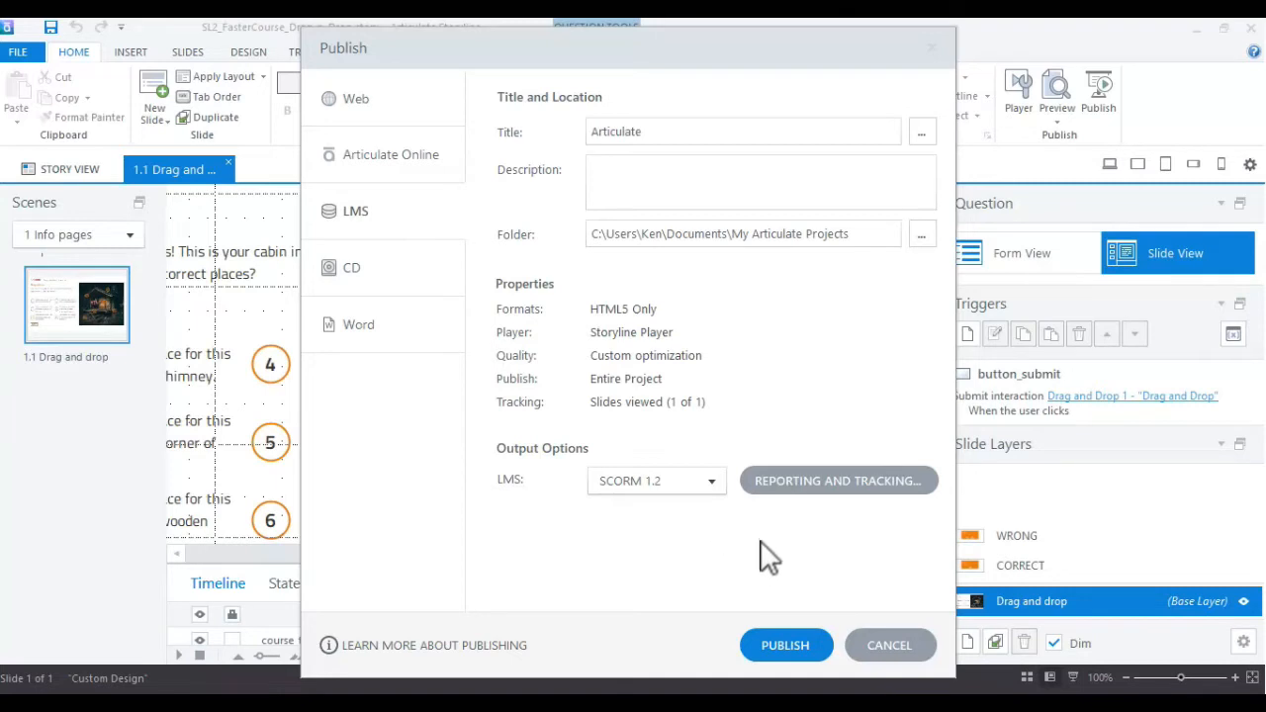
{"action": "left_click", "coordinate": [786, 646]}
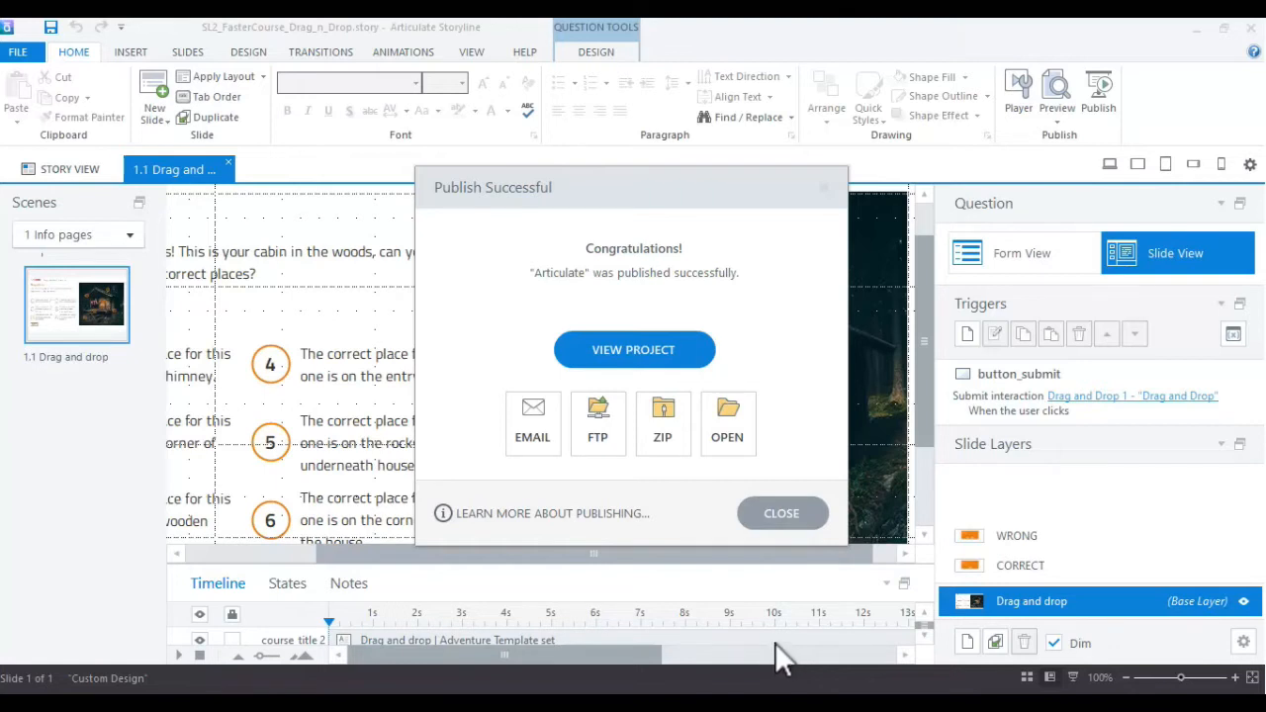
{"action": "left_click", "coordinate": [728, 418]}
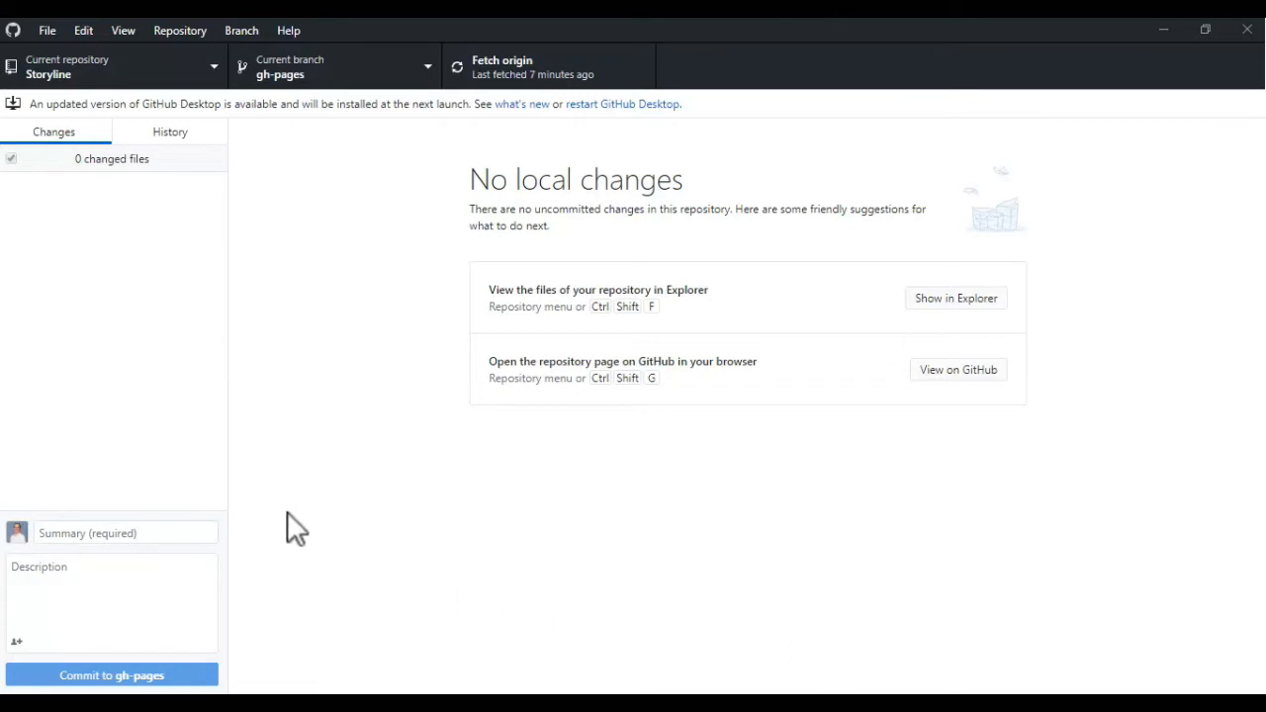
In GitHub Desktop, create a new repository named Articulate in C:\Temp with no description.
{"action": "left_click", "coordinate": [47, 30]}
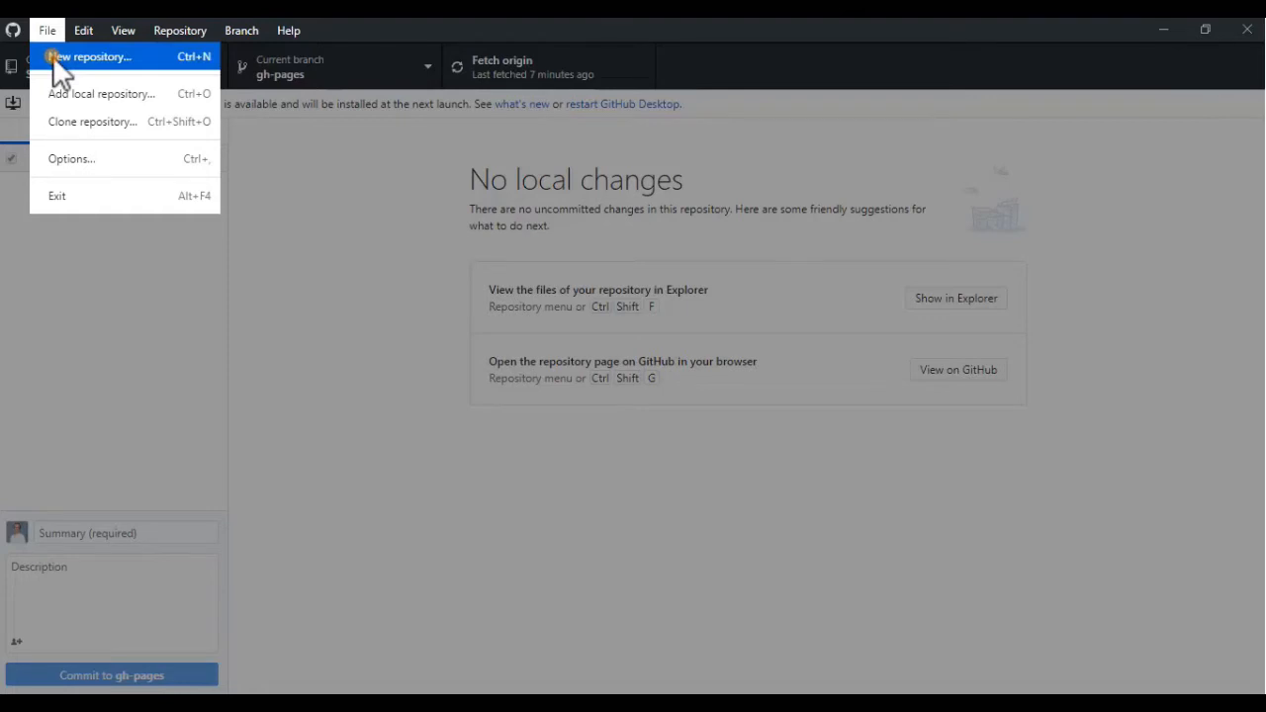
{"action": "left_click", "coordinate": [54, 57]}
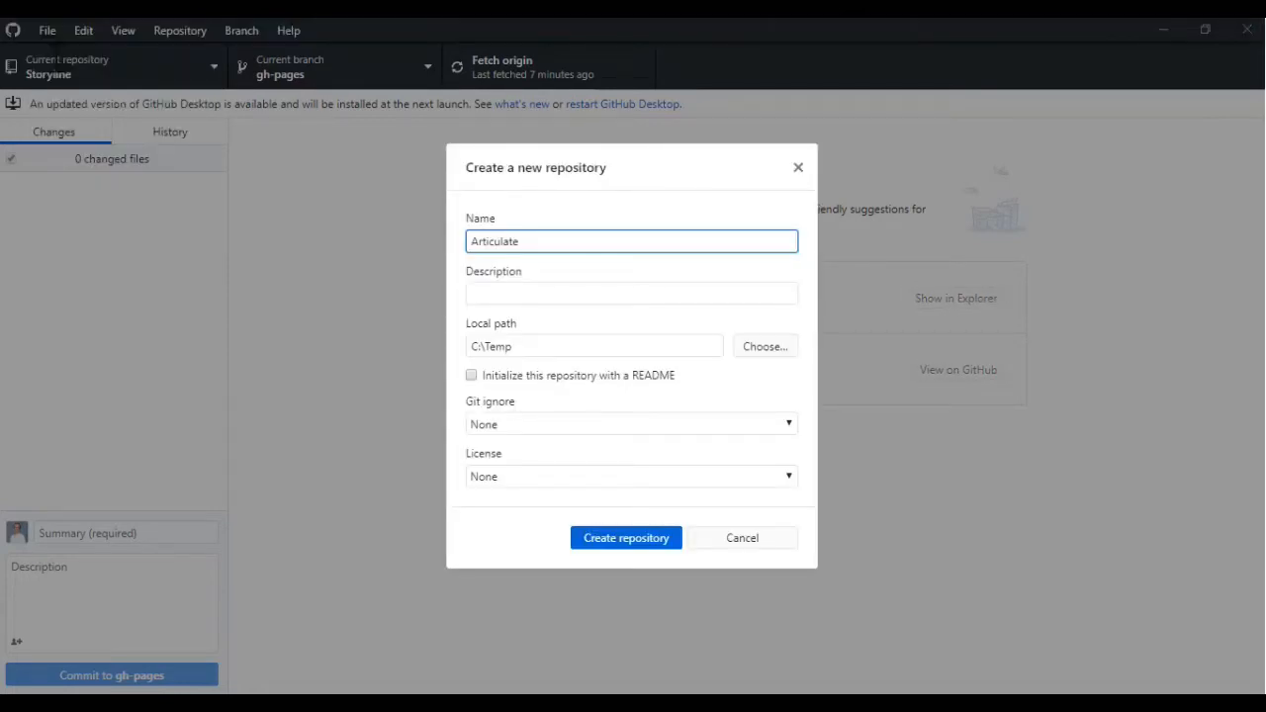
{"action": "left_click", "coordinate": [547, 293]}
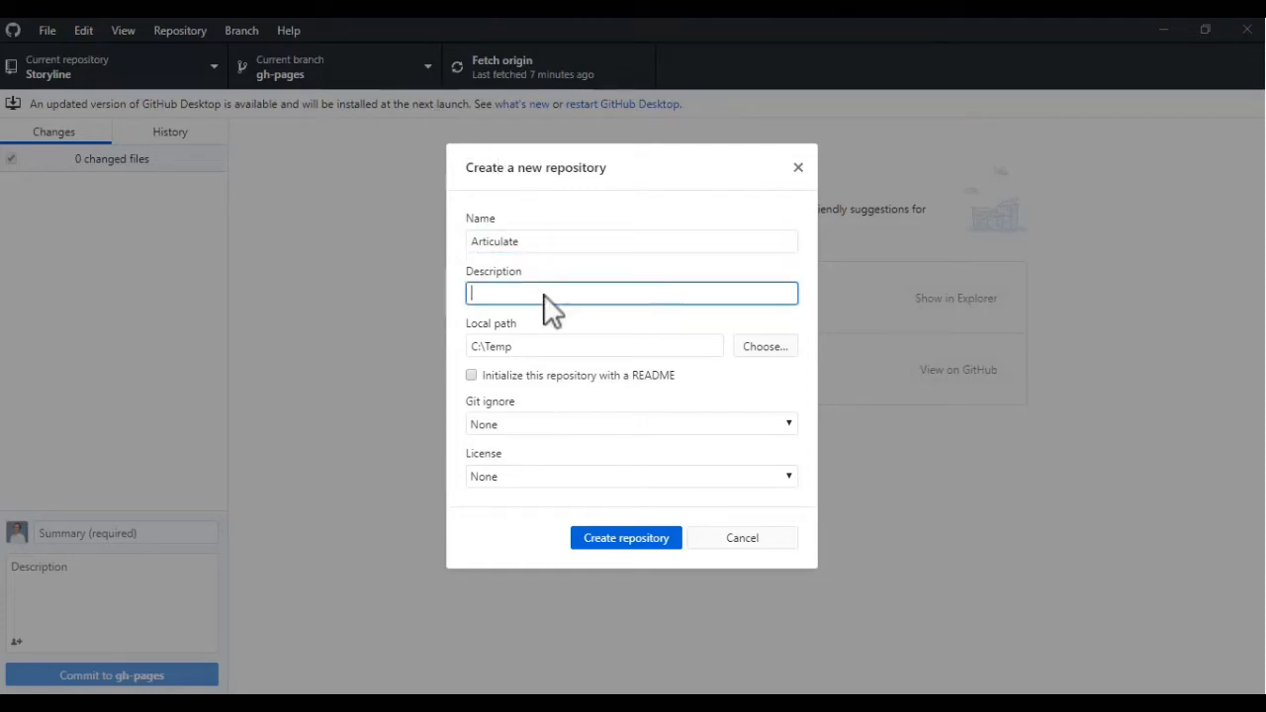
{"action": "left_click", "coordinate": [641, 537]}
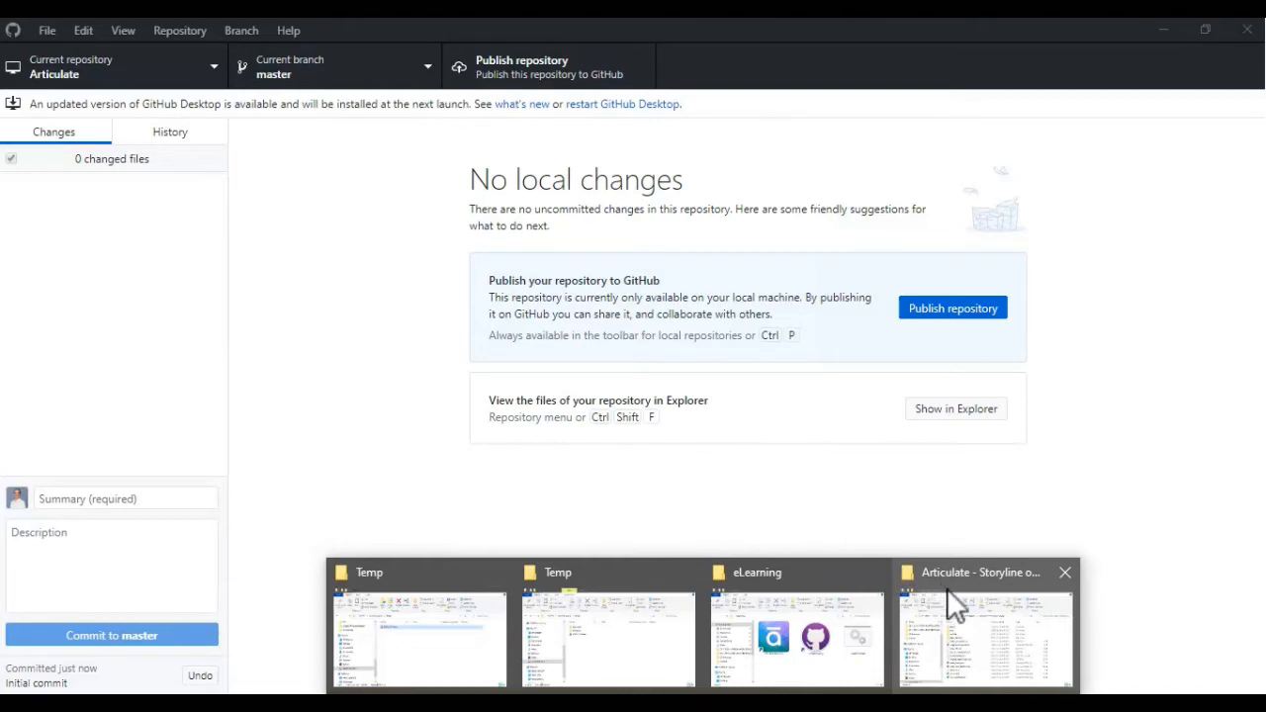
In the Storyline output folder in File Explorer, rename story.html to index.html.
{"action": "left_click", "coordinate": [966, 627]}
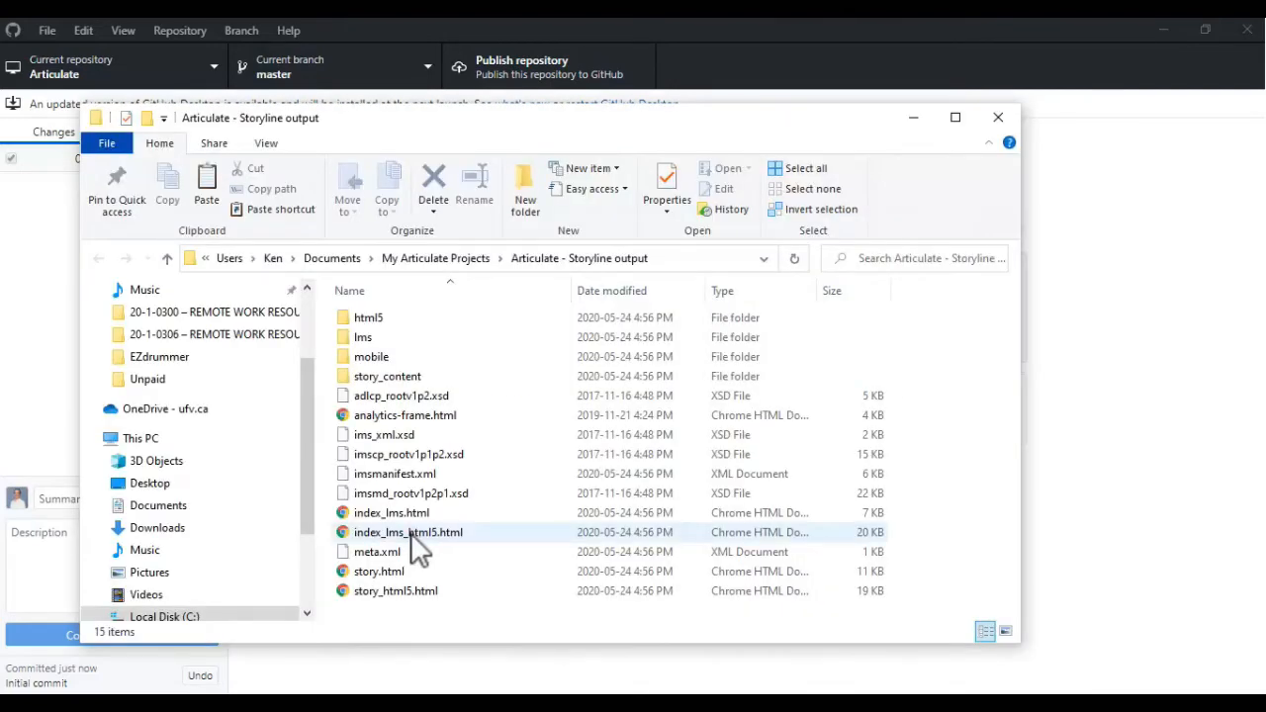
{"action": "left_click", "coordinate": [381, 572]}
{"action": "key", "text": "F2"}
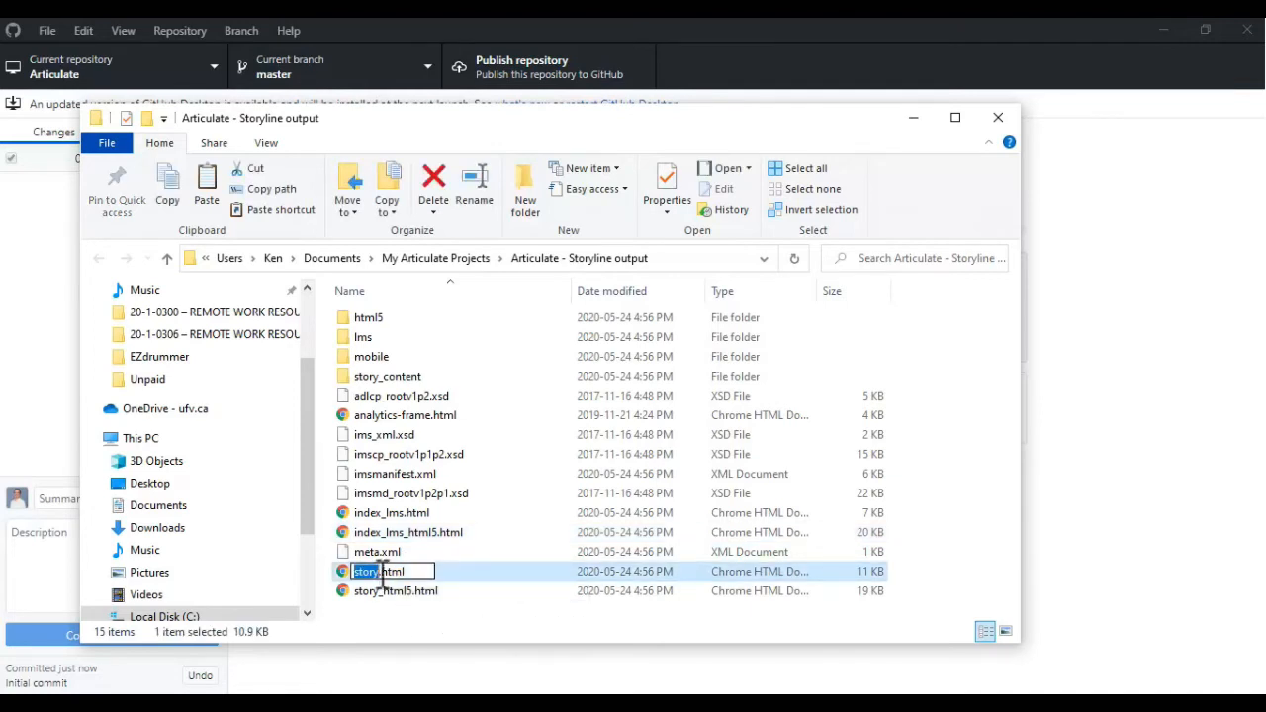
{"action": "type", "text": "index"}
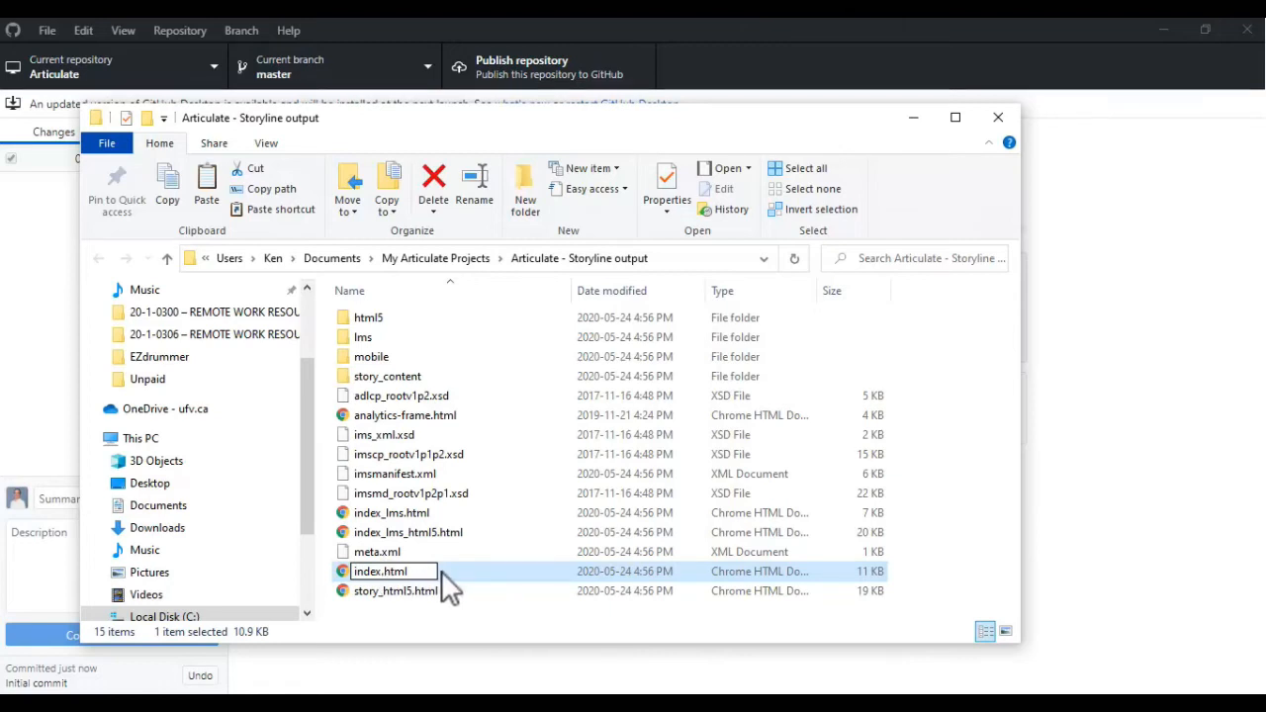
{"action": "key", "text": "Return"}
Copy all the Storyline output files and folders into the repository folder C:\Temp\Articulate.
{"action": "key", "text": "ctrl+a"}
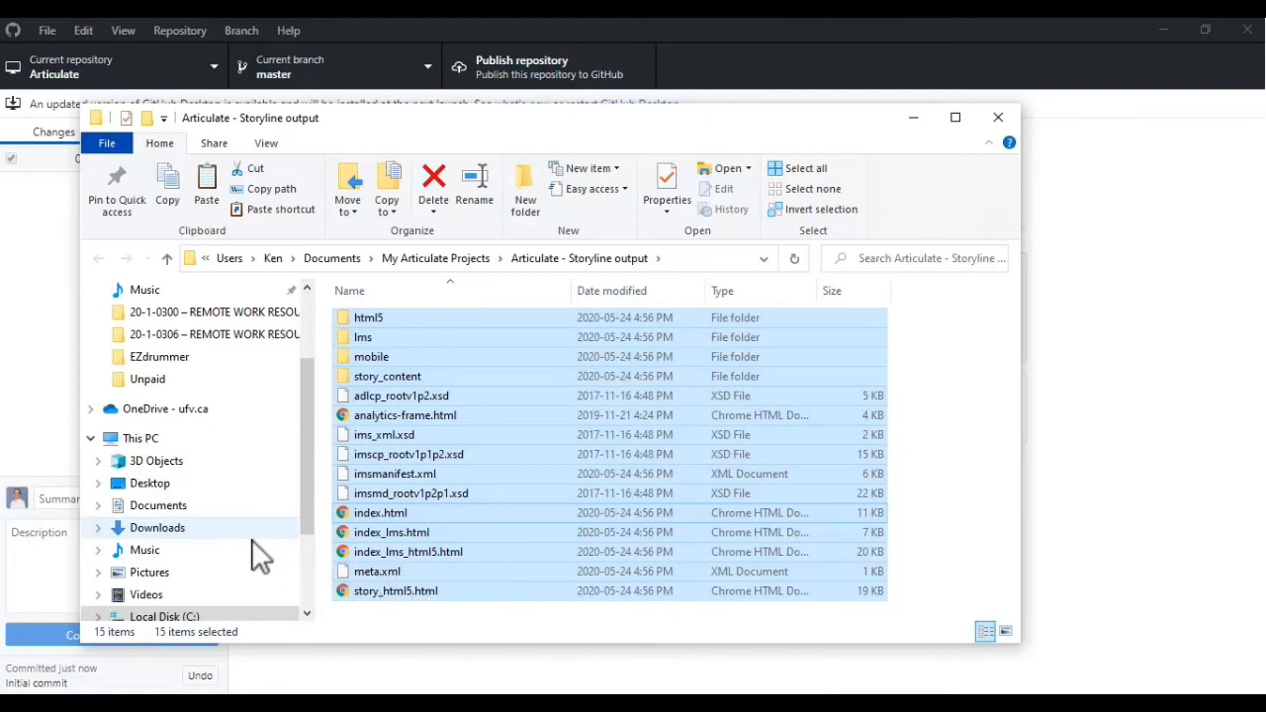
{"action": "scroll", "coordinate": [245, 525], "scroll_direction": "down", "scroll_amount": 1}
{"action": "left_click", "coordinate": [196, 573]}
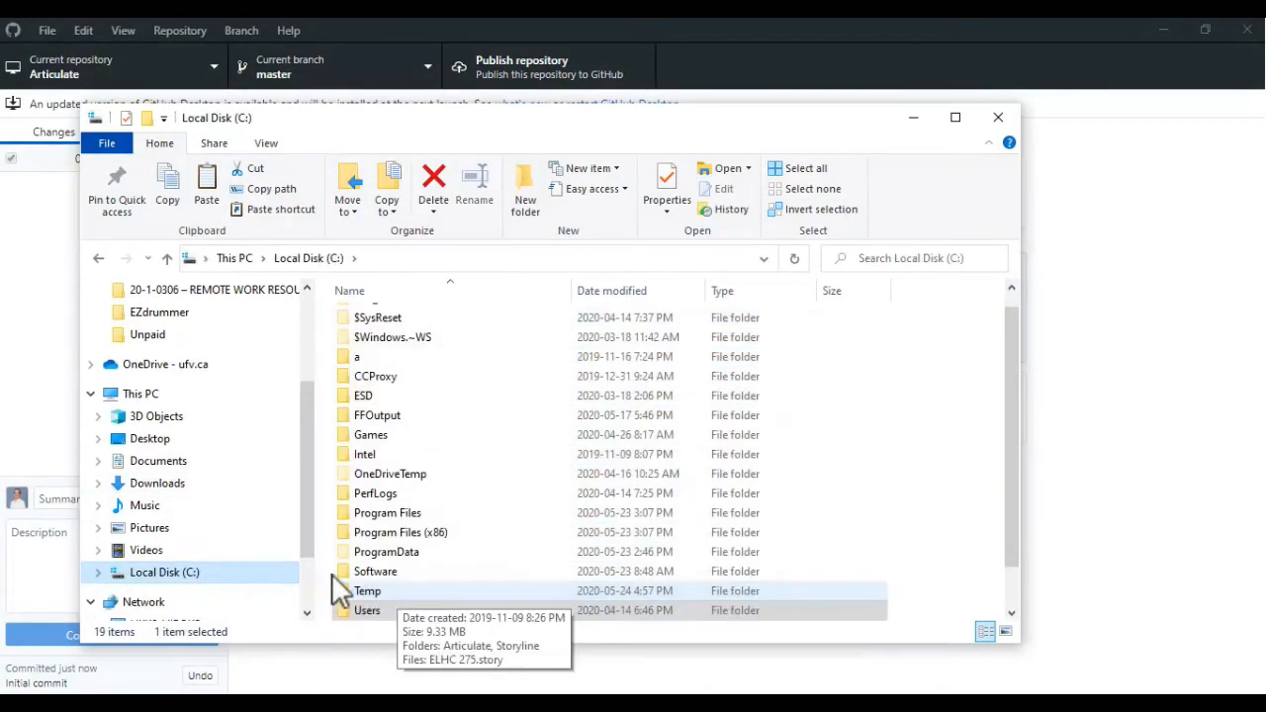
{"action": "double_click", "coordinate": [395, 592]}
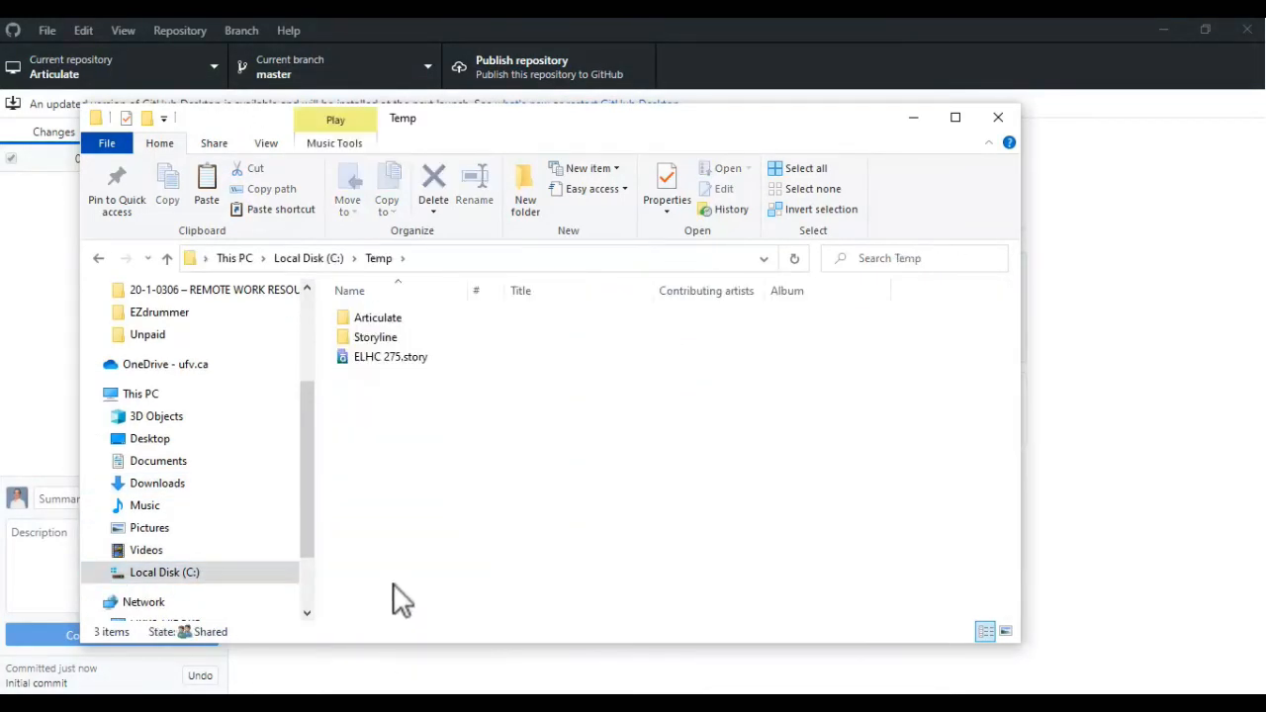
{"action": "double_click", "coordinate": [391, 319]}
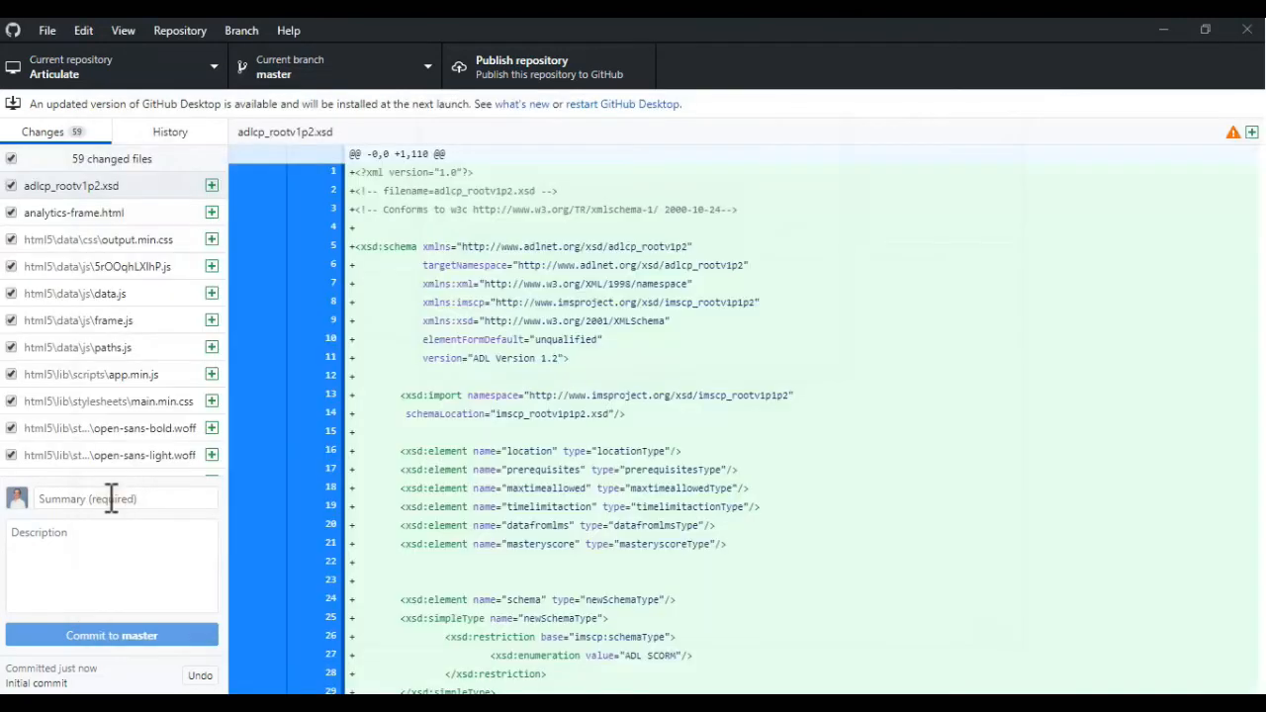
In GitHub Desktop, commit the added course files to master with the summary "Articulate".
{"action": "left_click", "coordinate": [110, 497]}
{"action": "type", "text": "Articulate"}
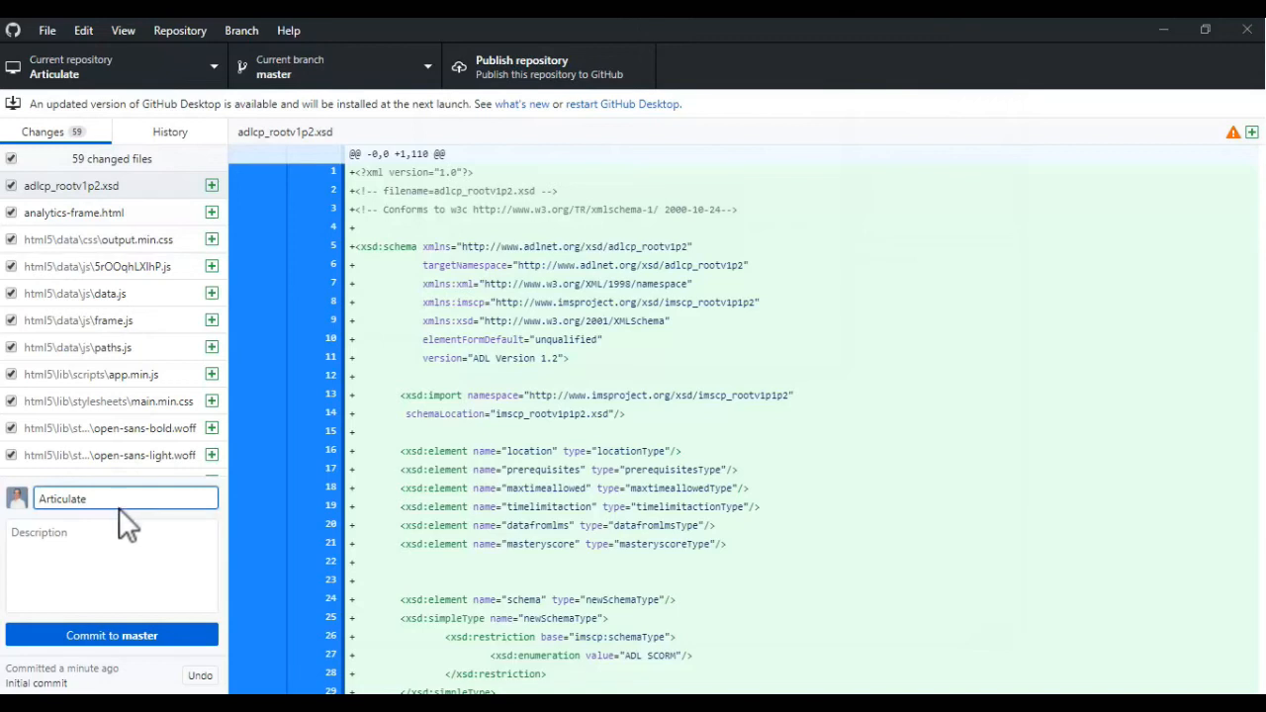
{"action": "left_click", "coordinate": [130, 633]}
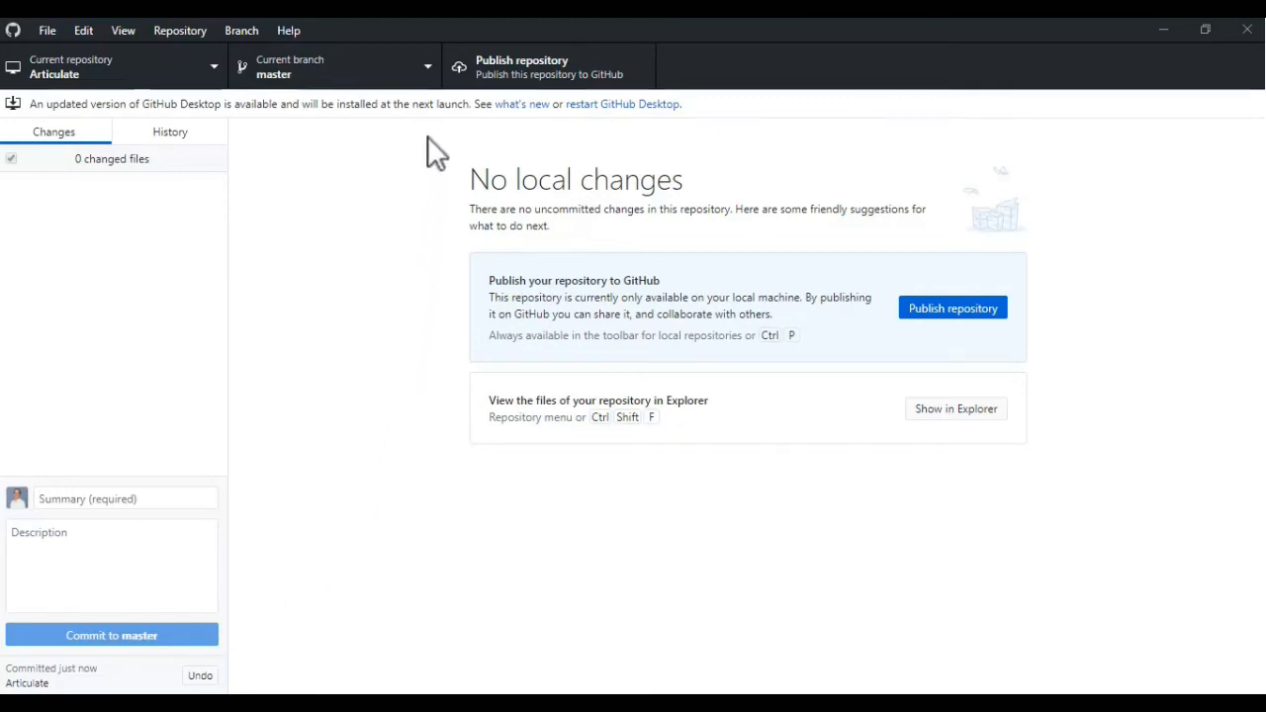
Create a new branch named gh-pages based on master.
{"action": "left_click", "coordinate": [430, 65]}
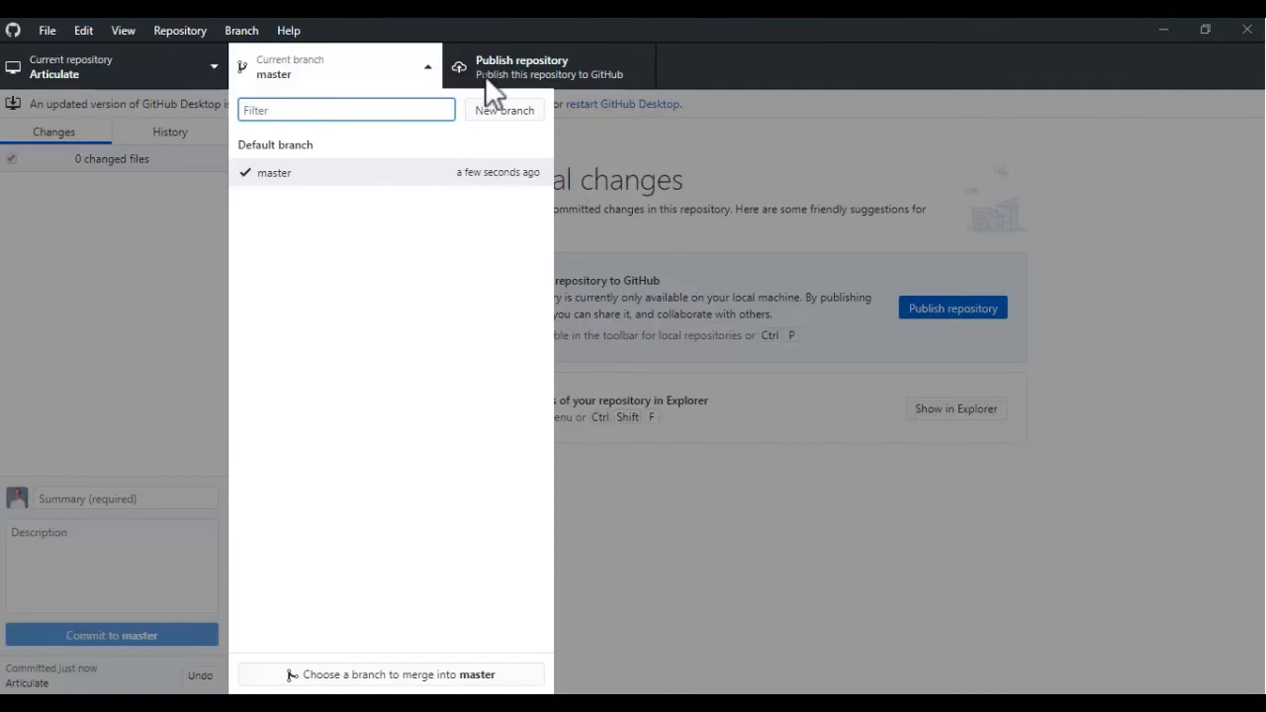
{"action": "left_click", "coordinate": [505, 115]}
{"action": "type", "text": "gh-pages"}
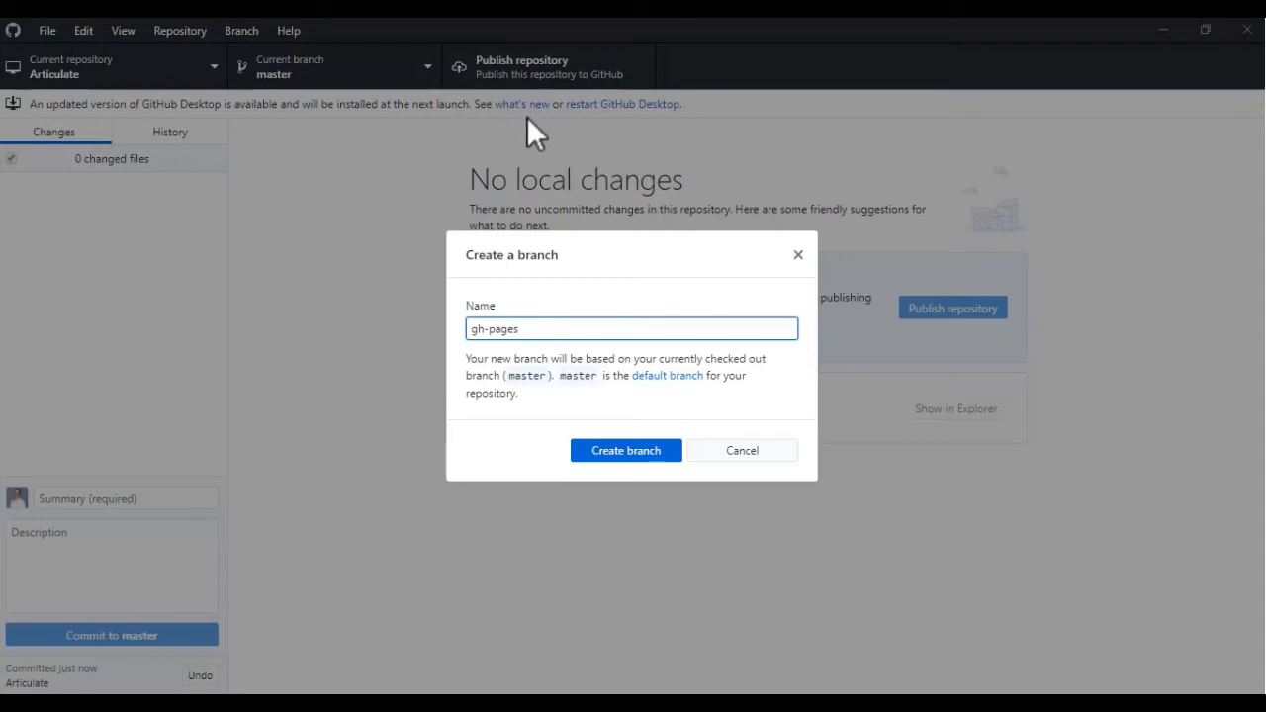
{"action": "left_click", "coordinate": [634, 450]}
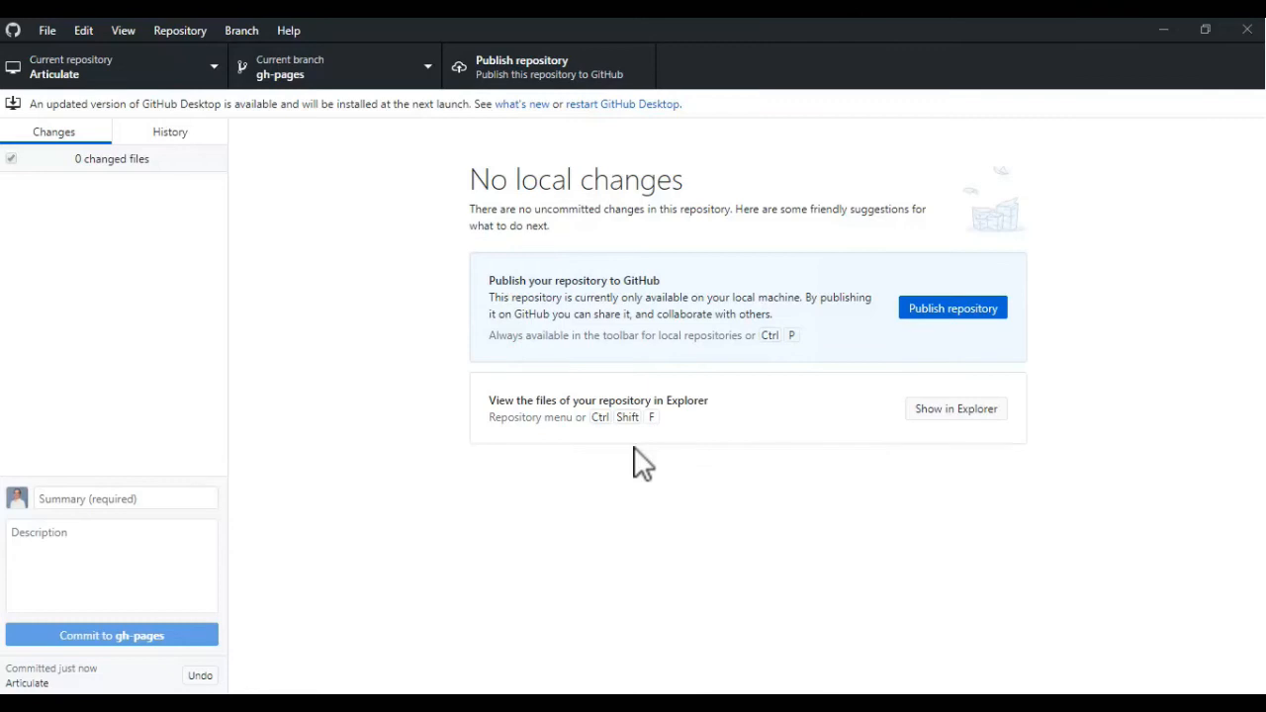
Publish the Articulate repository to GitHub.com with the code not kept private.
{"action": "left_click", "coordinate": [944, 310]}
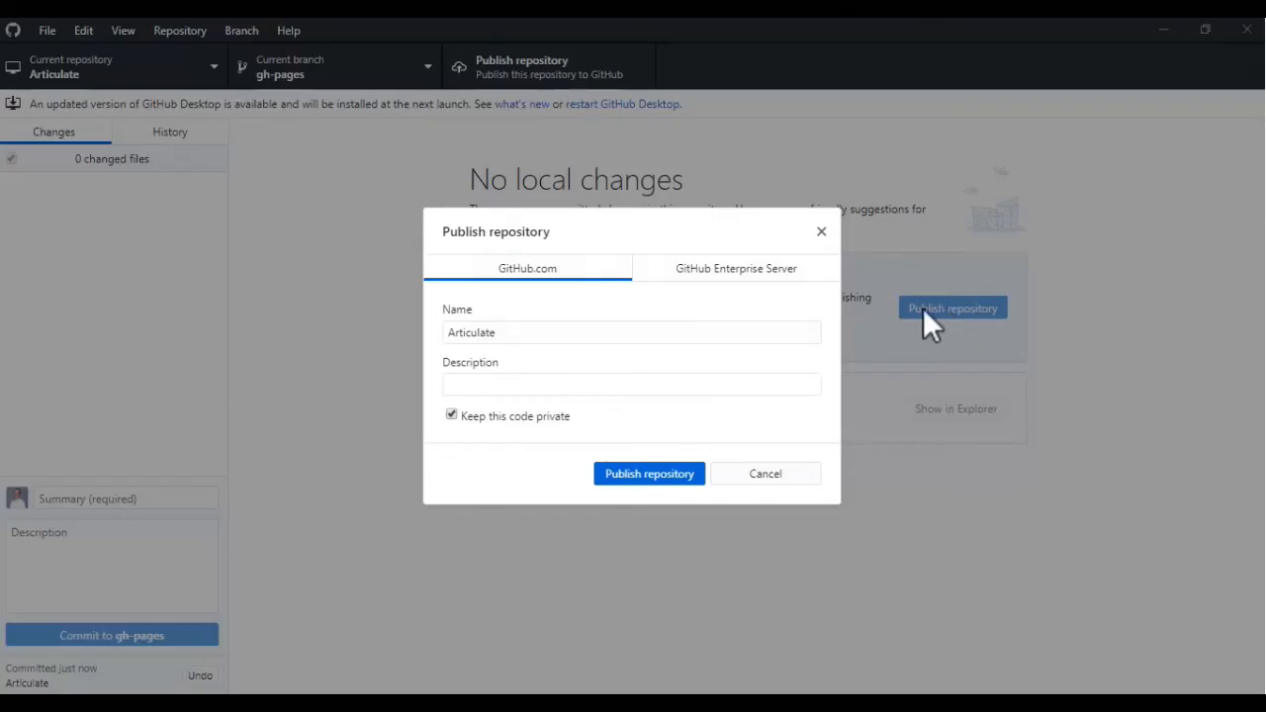
{"action": "left_click", "coordinate": [452, 416]}
{"action": "left_click", "coordinate": [649, 475]}
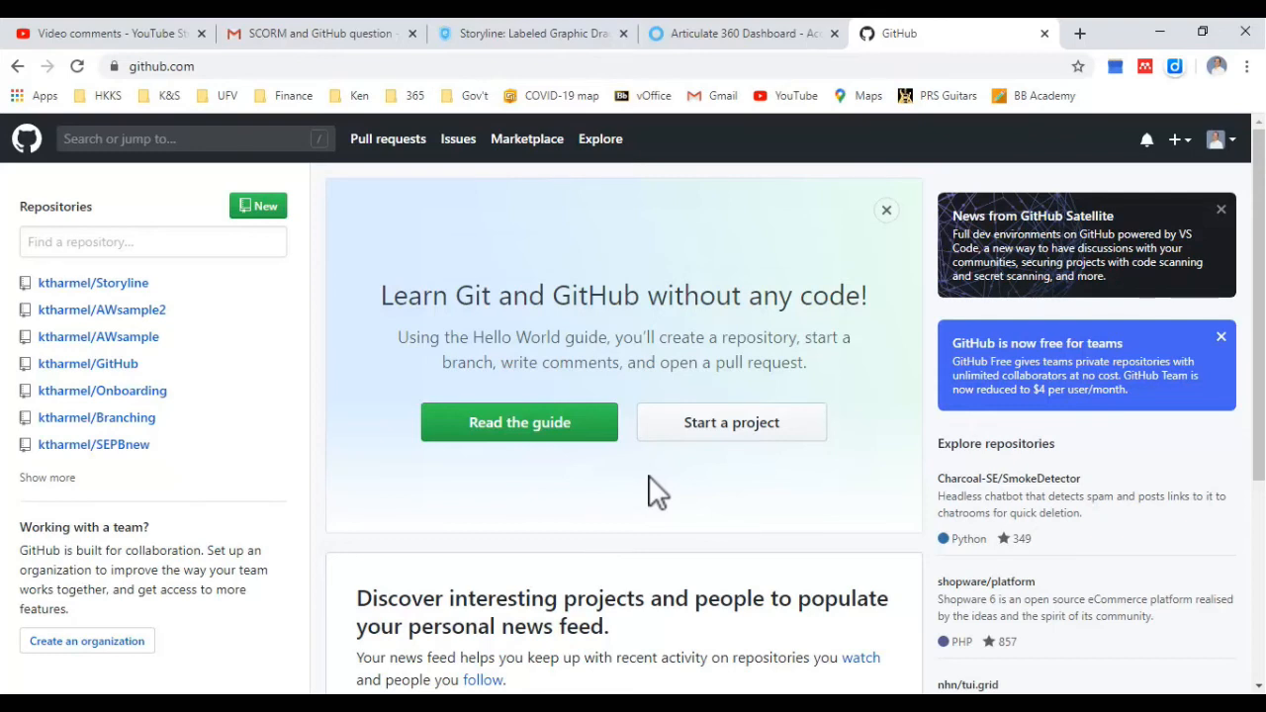
In the browser, refresh the GitHub home page, then open the Articulate repository's settings.
{"action": "left_click", "coordinate": [80, 66]}
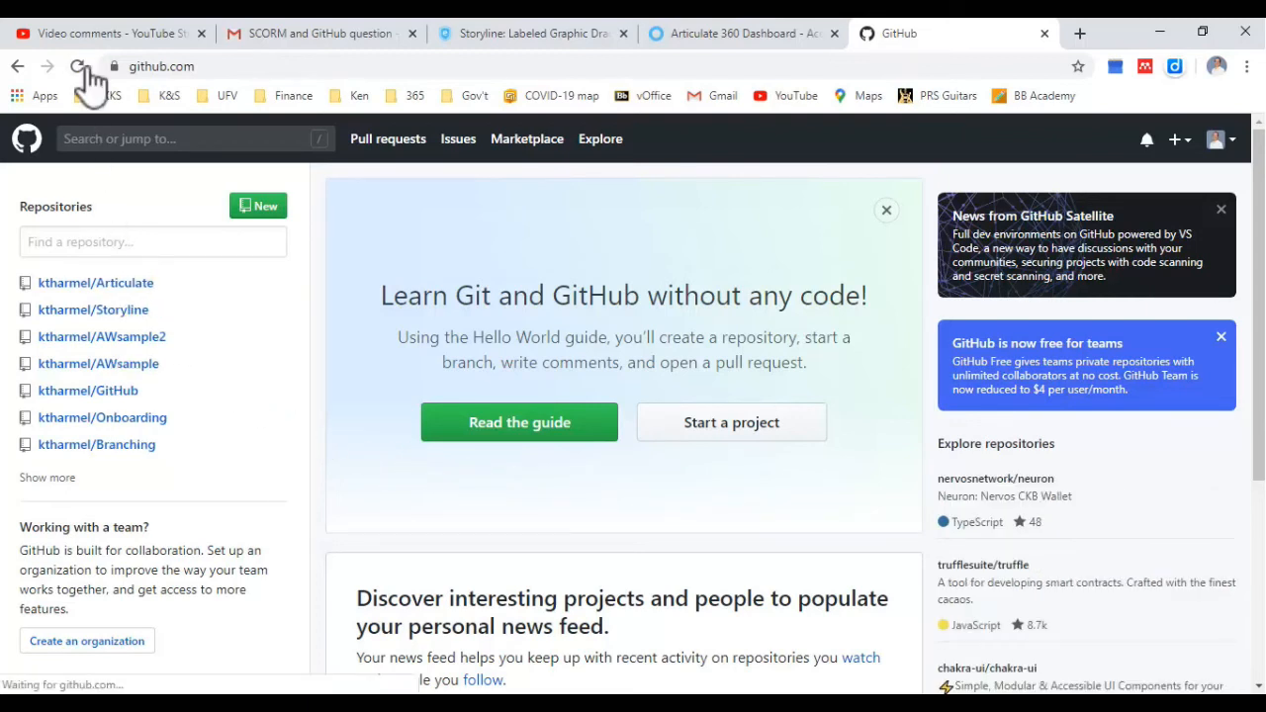
{"action": "left_click", "coordinate": [126, 287]}
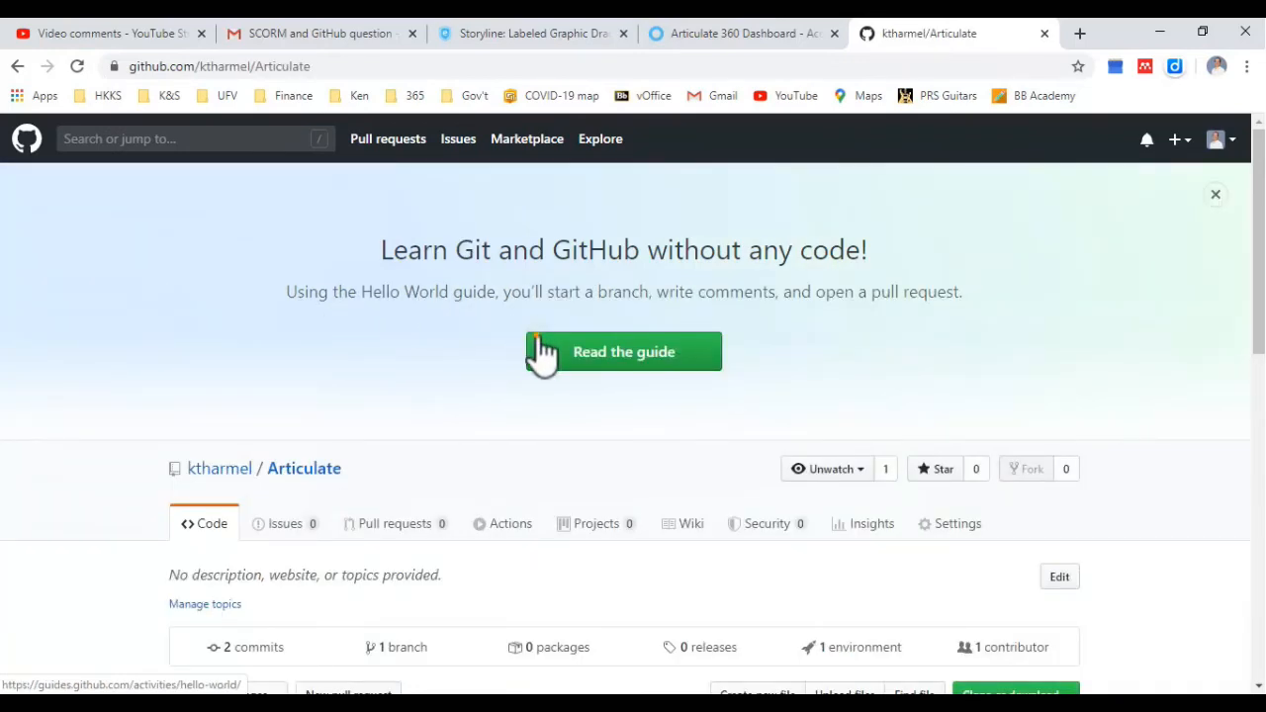
{"action": "scroll", "coordinate": [594, 354], "scroll_direction": "down", "scroll_amount": 10}
{"action": "scroll", "coordinate": [681, 347], "scroll_direction": "up", "scroll_amount": 6}
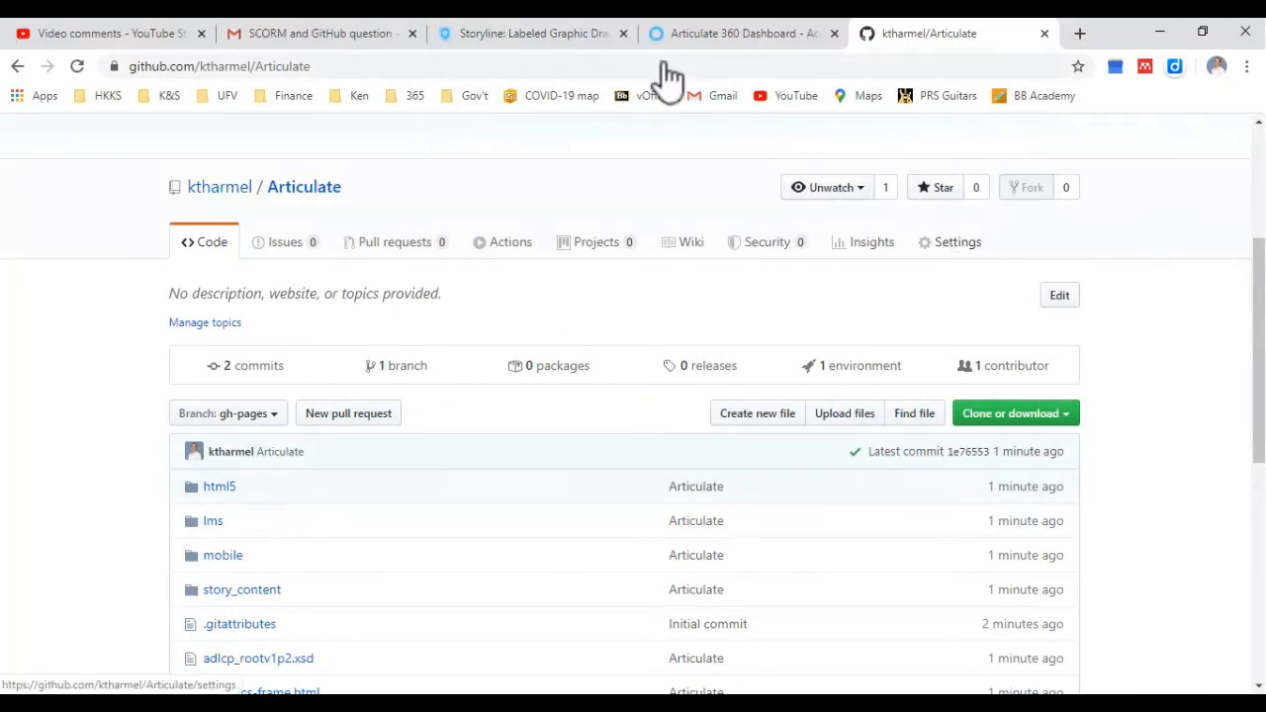
{"action": "left_click", "coordinate": [956, 244]}
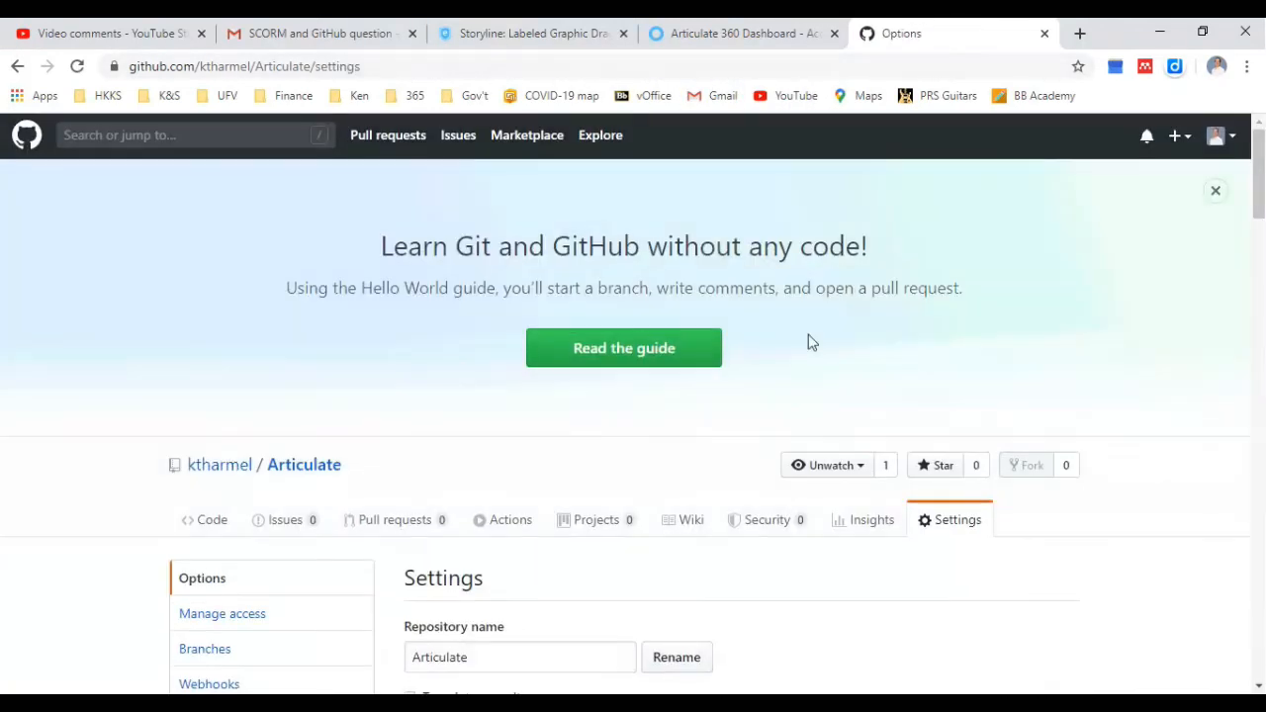
Open the published site from the GitHub Pages section of the Articulate repository's settings.
{"action": "scroll", "coordinate": [810, 336], "scroll_direction": "down", "scroll_amount": 10}
{"action": "scroll", "coordinate": [810, 342], "scroll_direction": "down", "scroll_amount": 7}
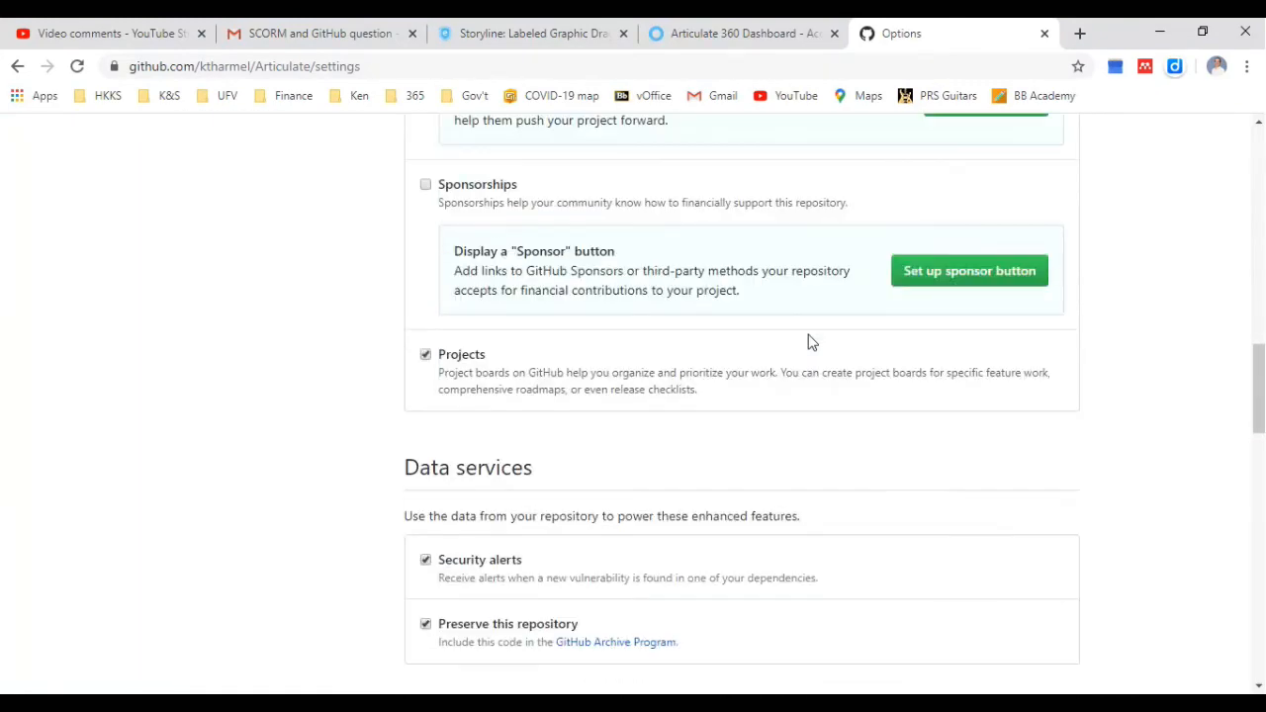
{"action": "scroll", "coordinate": [809, 342], "scroll_direction": "down", "scroll_amount": 4}
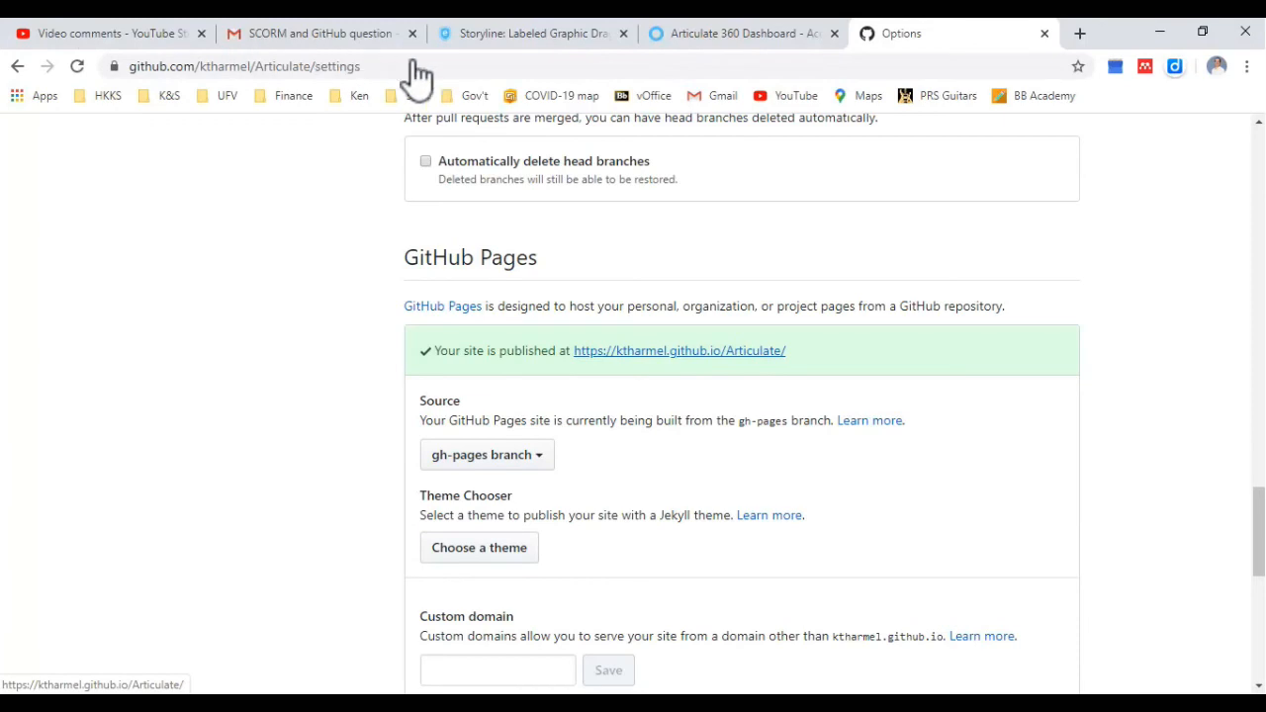
{"action": "left_click", "coordinate": [706, 353]}
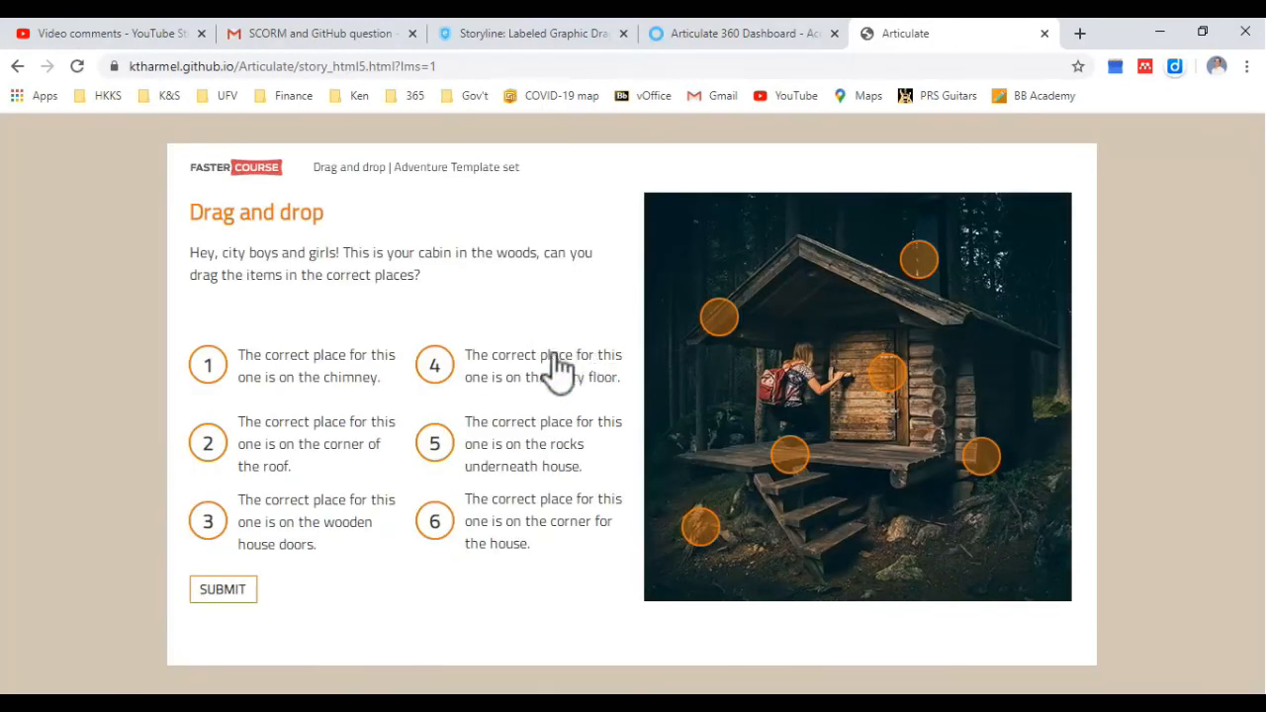
Test the drag-and-drop question by placing all six numbers on the cabin picture and submitting, and reset it for another try.
{"action": "left_click_drag", "start_coordinate": [435, 372], "coordinate": [719, 316]}
{"action": "left_click_drag", "start_coordinate": [437, 452], "coordinate": [790, 455]}
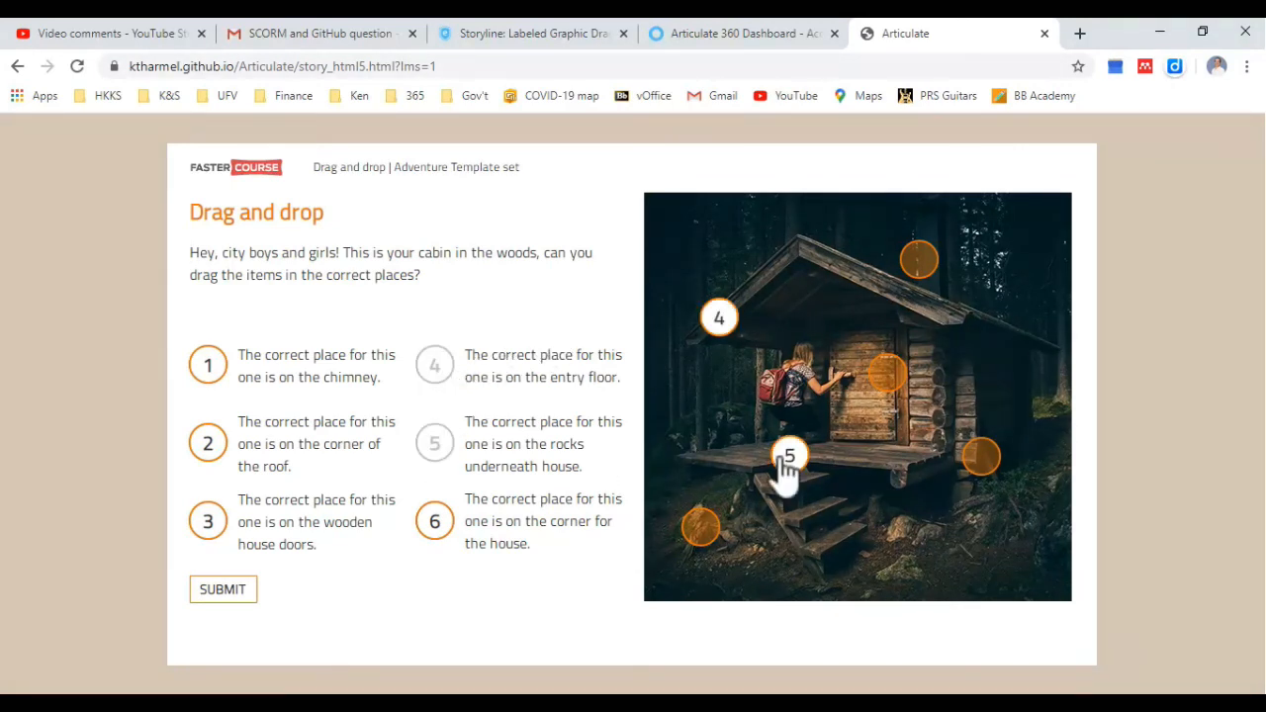
{"action": "left_click_drag", "start_coordinate": [435, 531], "coordinate": [919, 268]}
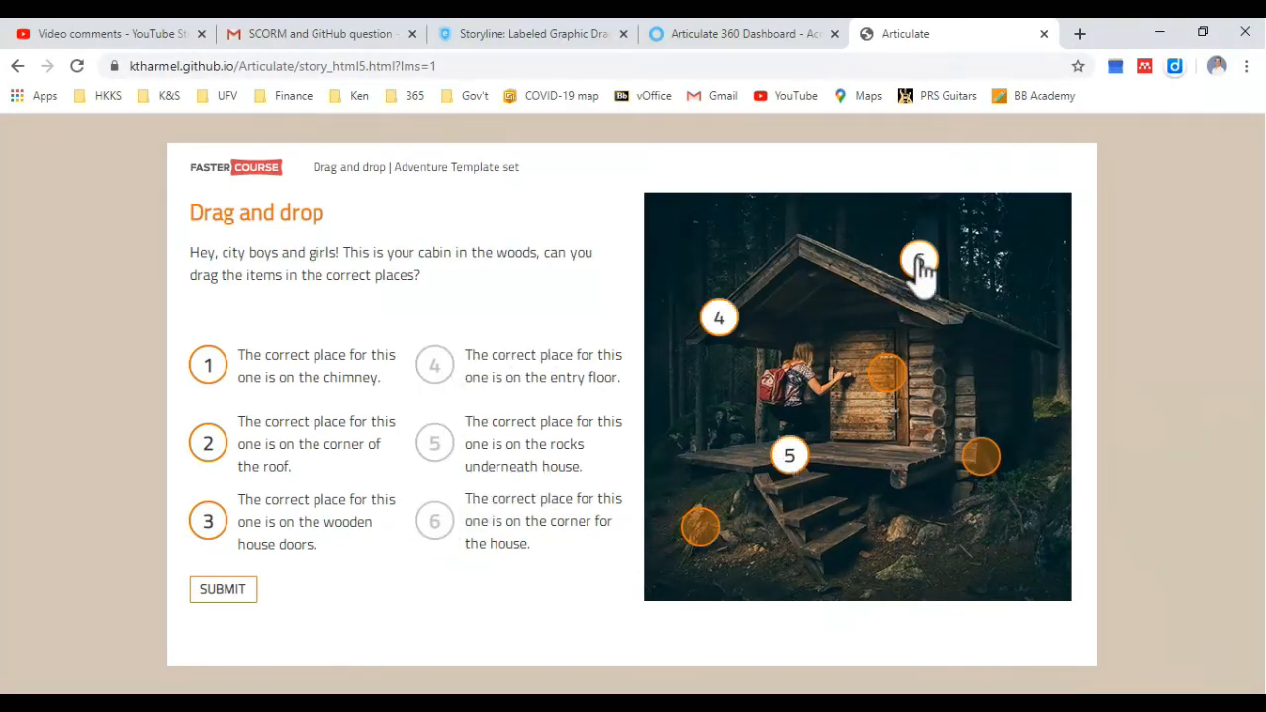
{"action": "left_click_drag", "start_coordinate": [207, 517], "coordinate": [982, 456]}
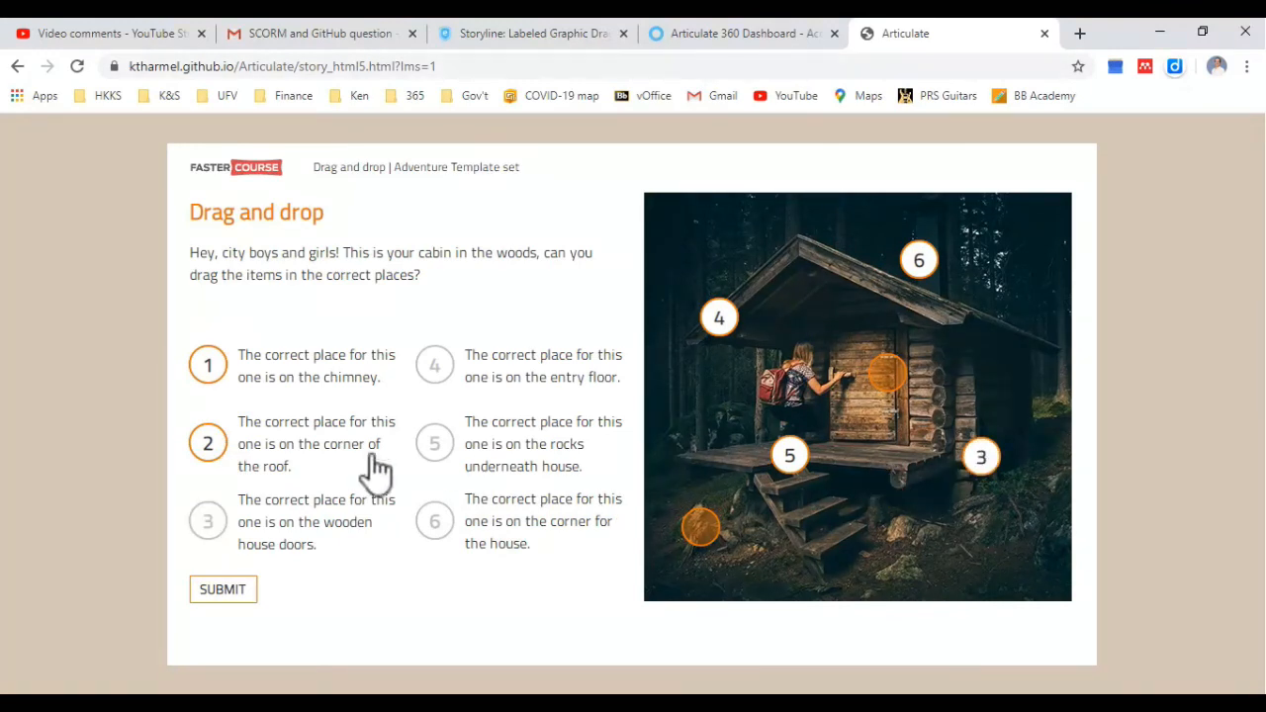
{"action": "left_click_drag", "start_coordinate": [208, 443], "coordinate": [887, 373]}
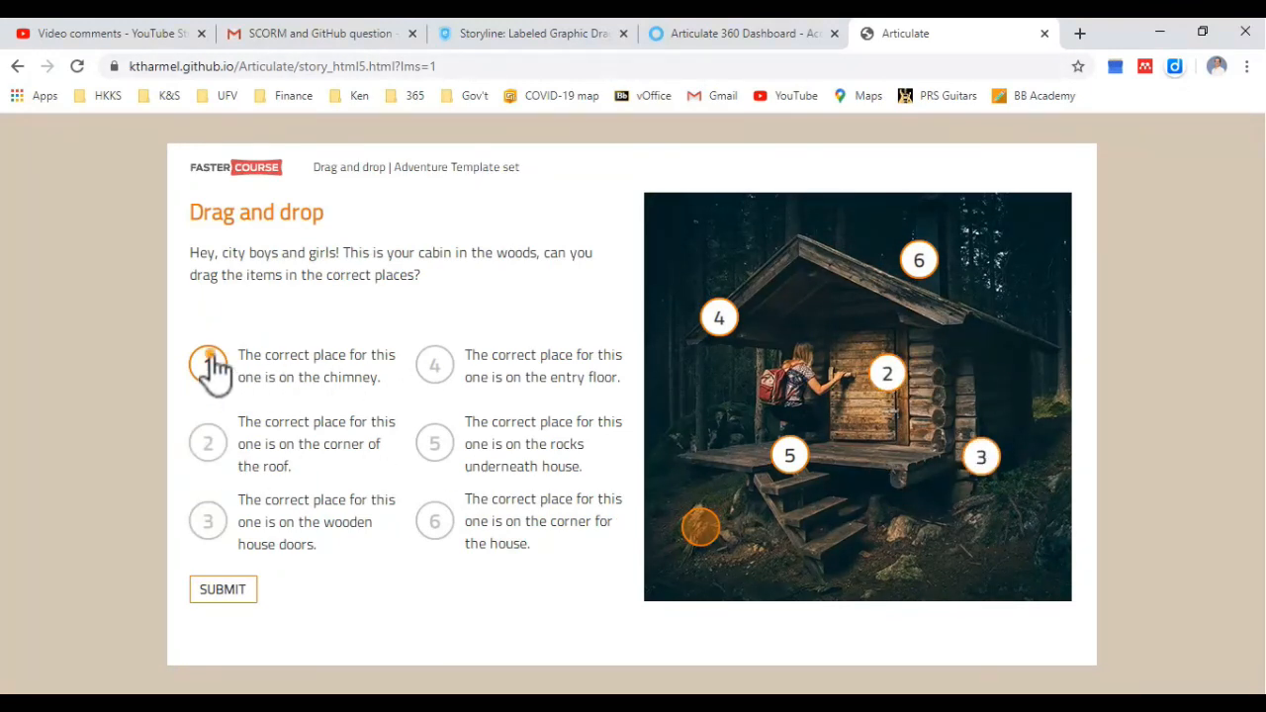
{"action": "left_click_drag", "start_coordinate": [206, 362], "coordinate": [675, 498]}
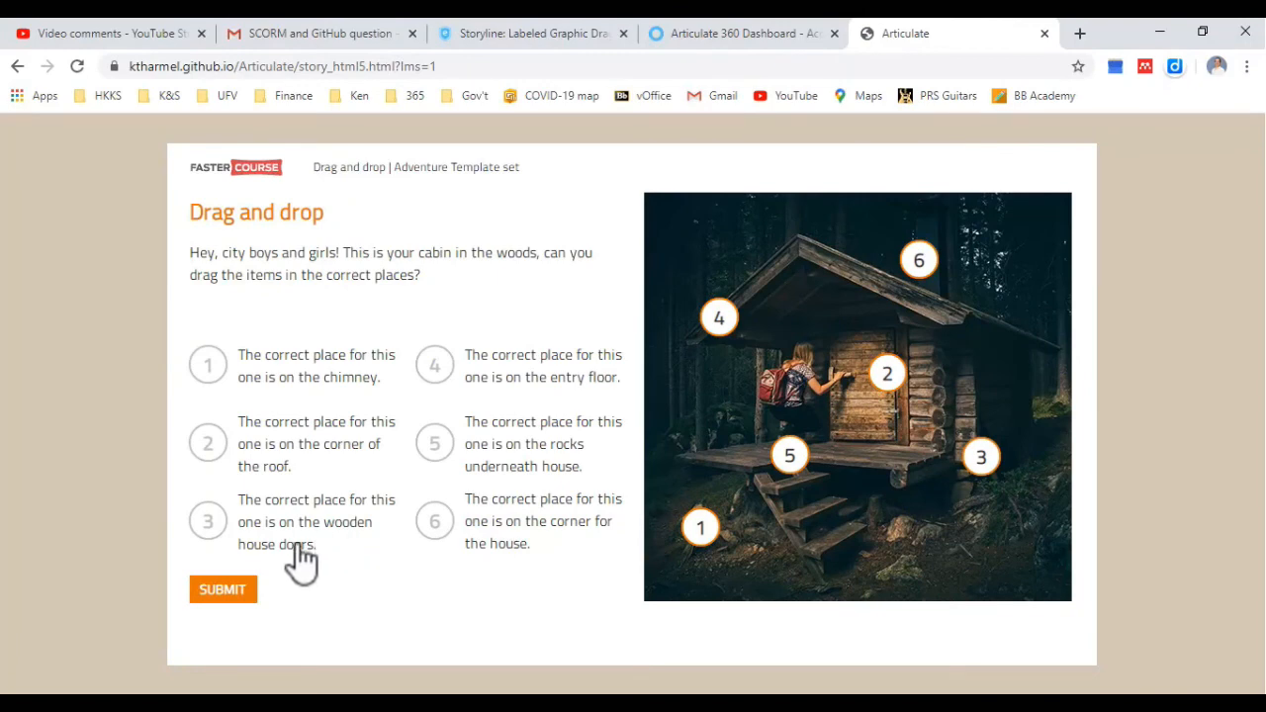
{"action": "left_click", "coordinate": [222, 594]}
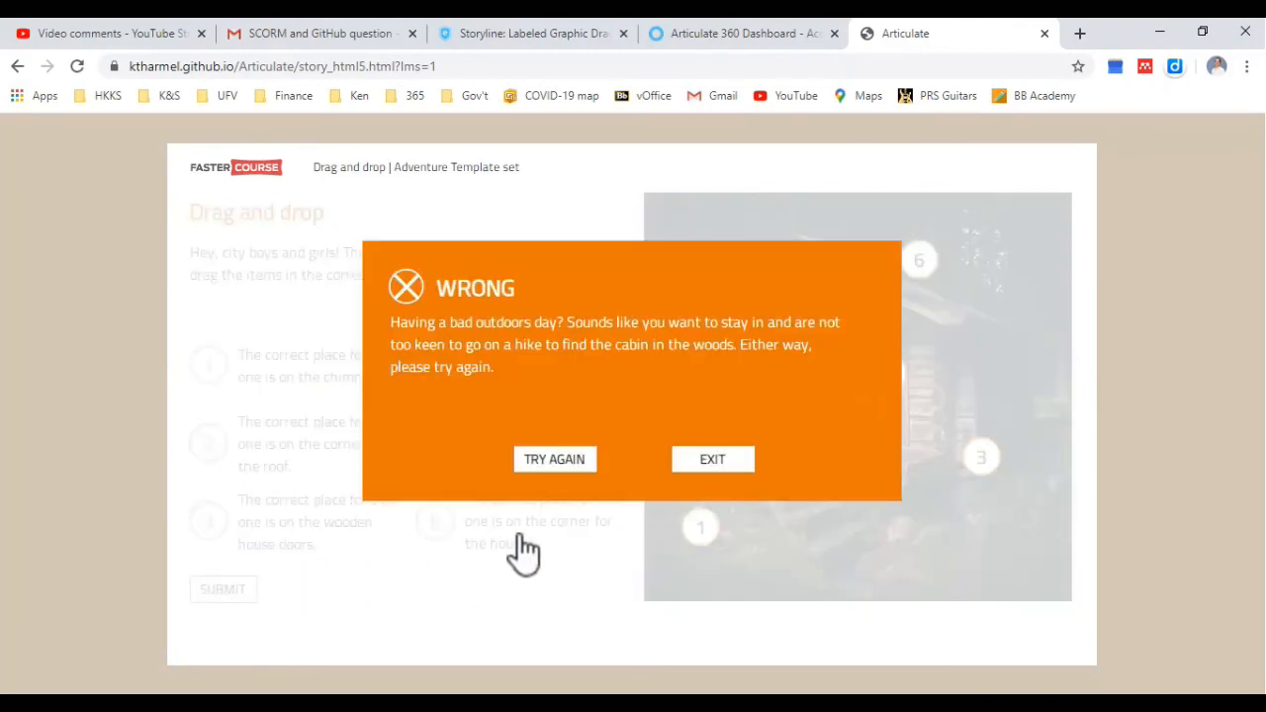
{"action": "left_click", "coordinate": [556, 461]}
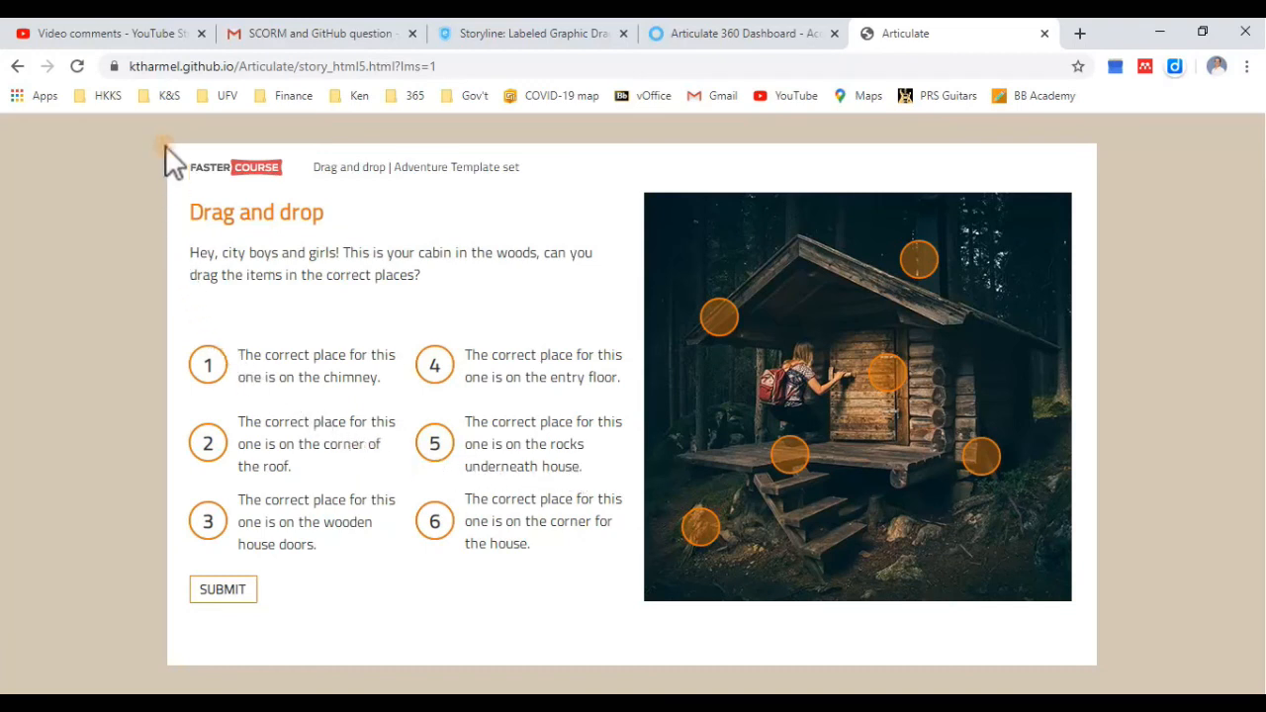
Capture a 1000x561 screenshot of the course slide without the surrounding browser page and copy it to the clipboard.
{"action": "key", "text": "Print"}
{"action": "left_click_drag", "start_coordinate": [166, 145], "coordinate": [1094, 665]}
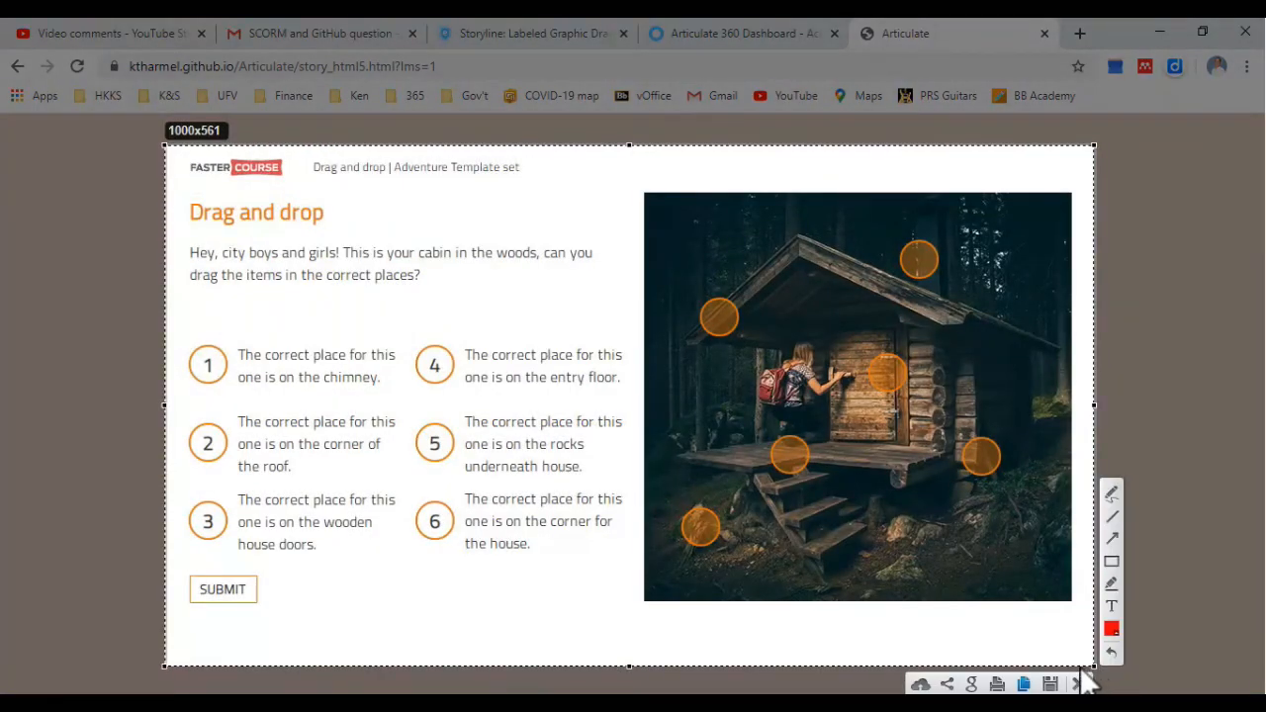
{"action": "left_click", "coordinate": [1025, 684]}
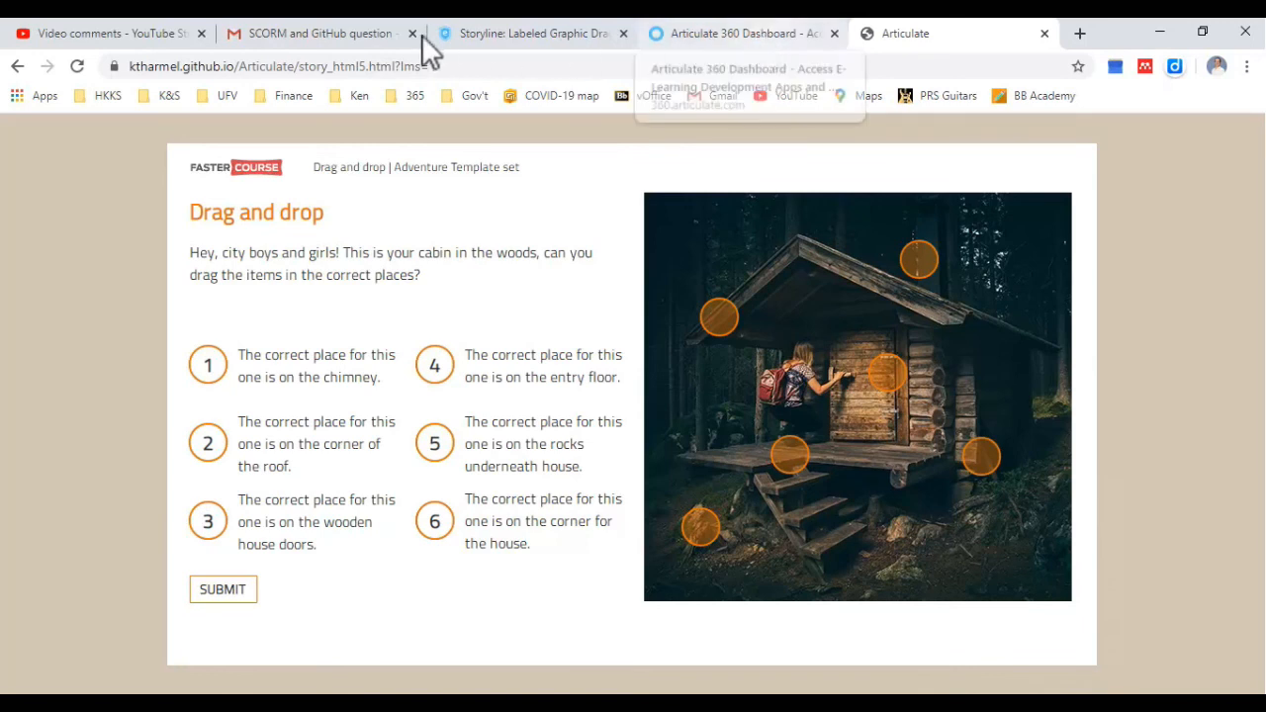
Return to the Articulate repository's settings and select the published site address in the GitHub Pages section.
{"action": "left_click", "coordinate": [22, 68]}
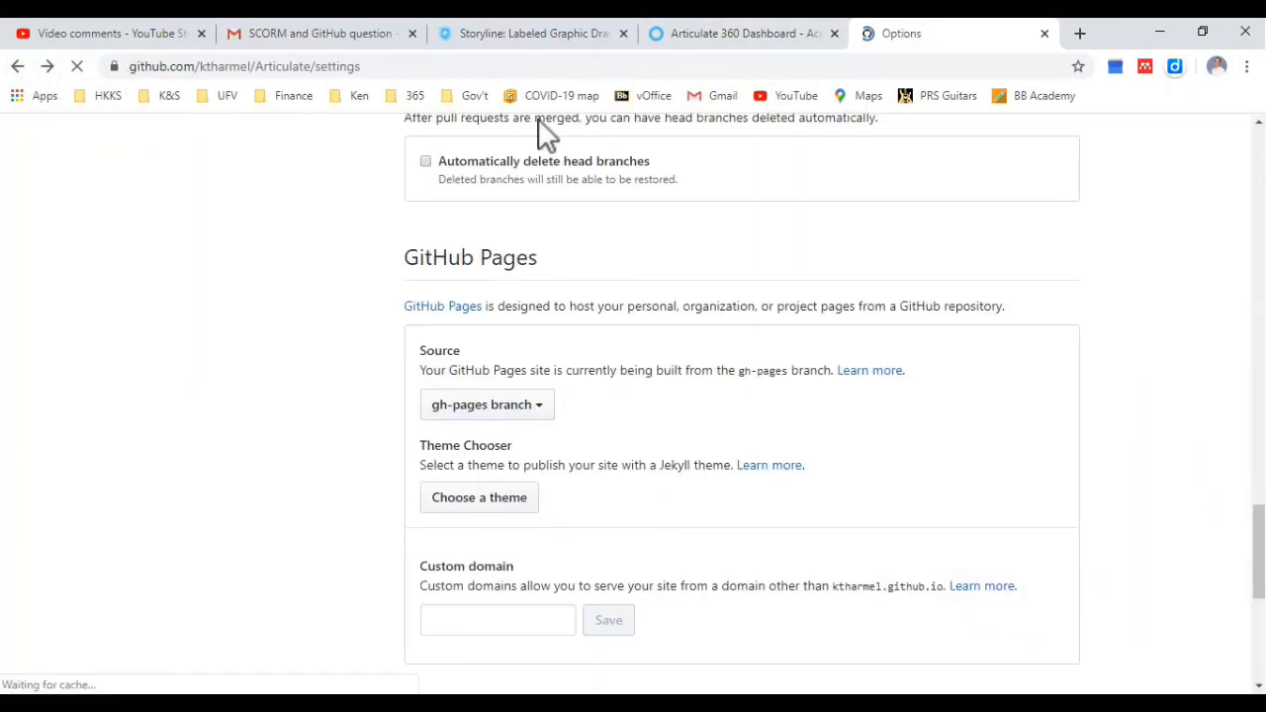
{"action": "left_click_drag", "start_coordinate": [794, 352], "coordinate": [576, 350]}
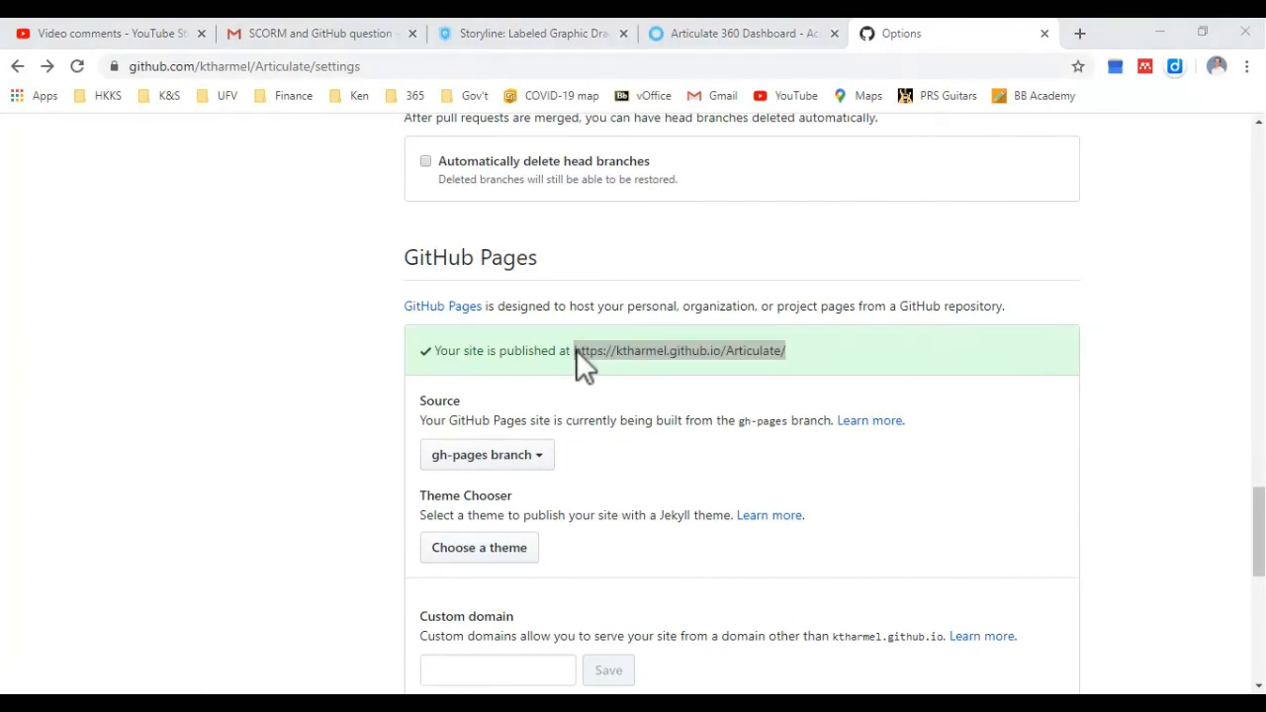